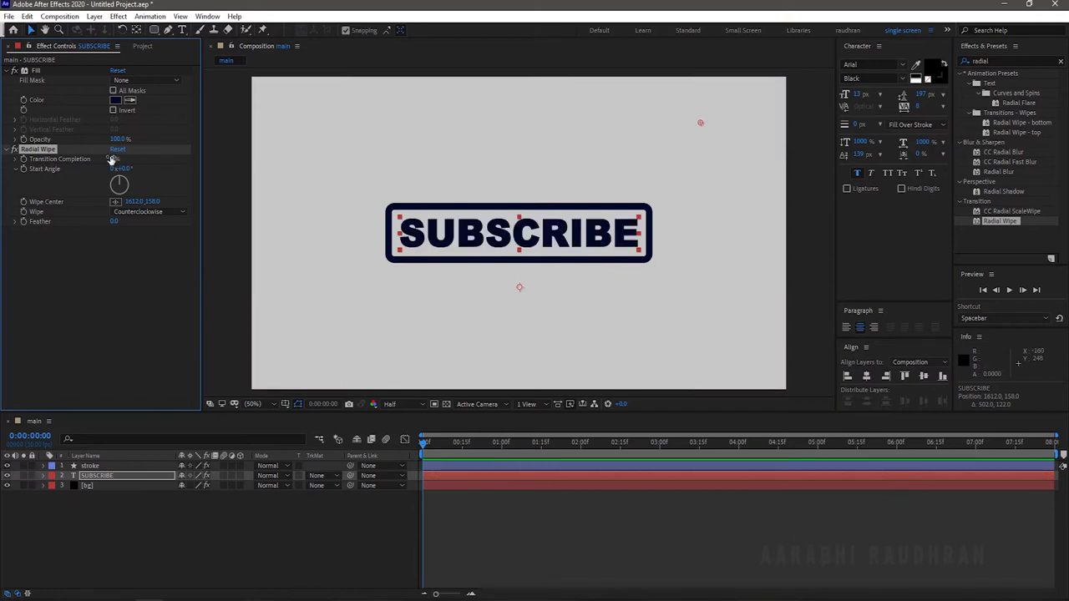
Keyframe the SUBSCRIBE layer's Radial Wipe Transition Completion at 100% at 0 seconds and 0% at 2 seconds
{"action": "left_click_drag", "start_coordinate": [113, 159], "coordinate": [196, 171]}
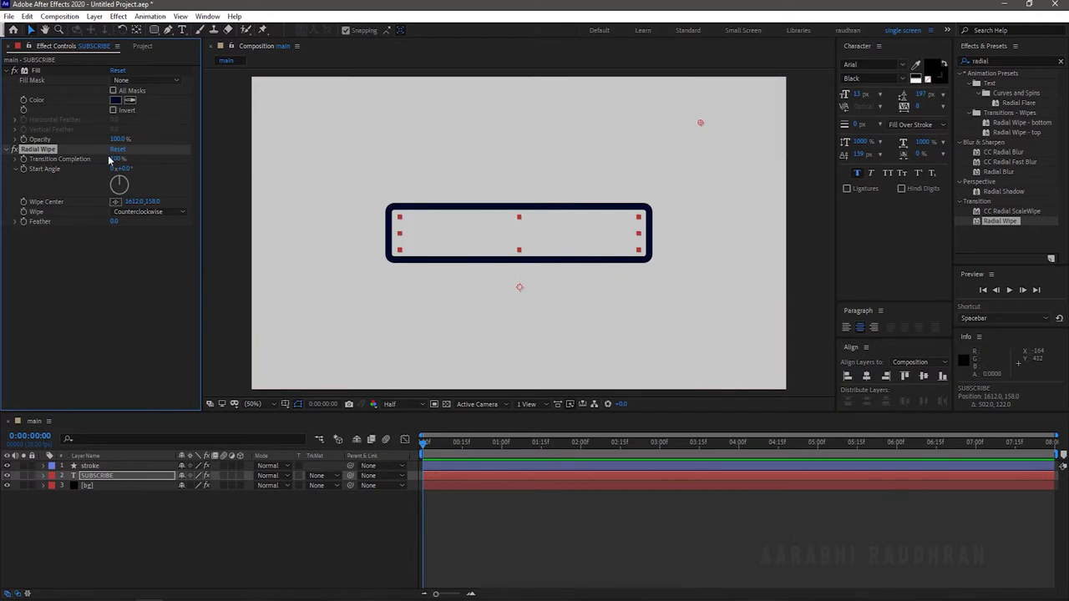
{"action": "left_click", "coordinate": [121, 475]}
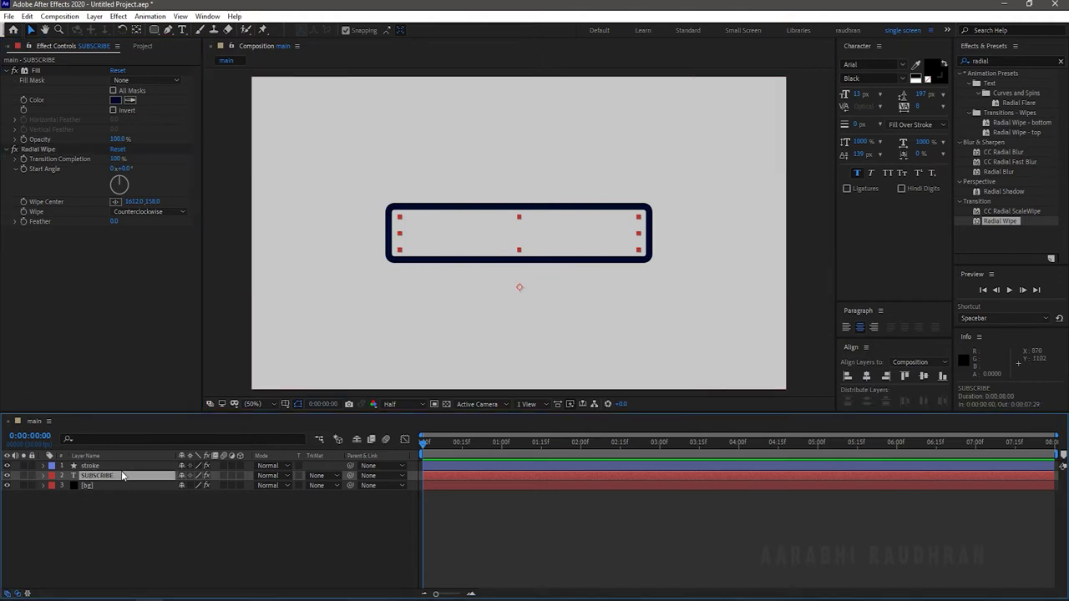
{"action": "left_click", "coordinate": [37, 149]}
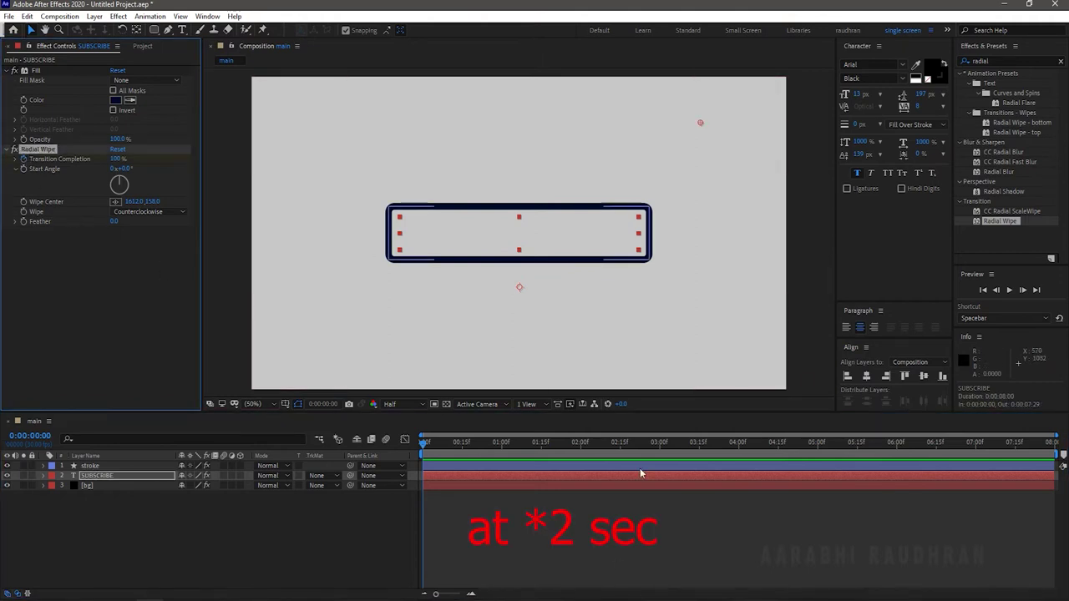
{"action": "left_click", "coordinate": [580, 442]}
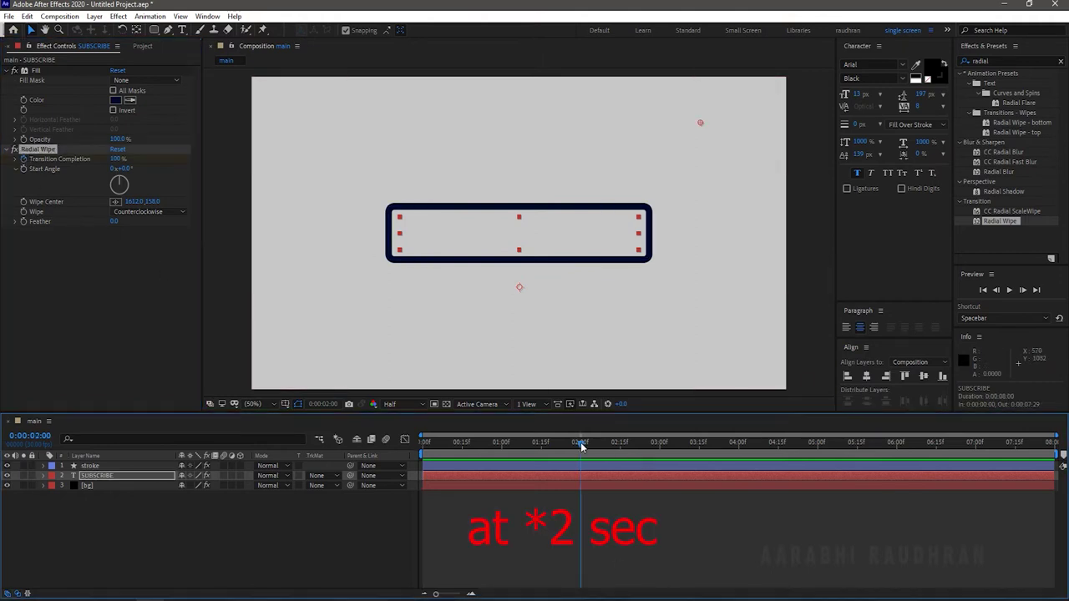
{"action": "left_click", "coordinate": [116, 158]}
{"action": "type", "text": "0"}
{"action": "key", "text": "Return"}
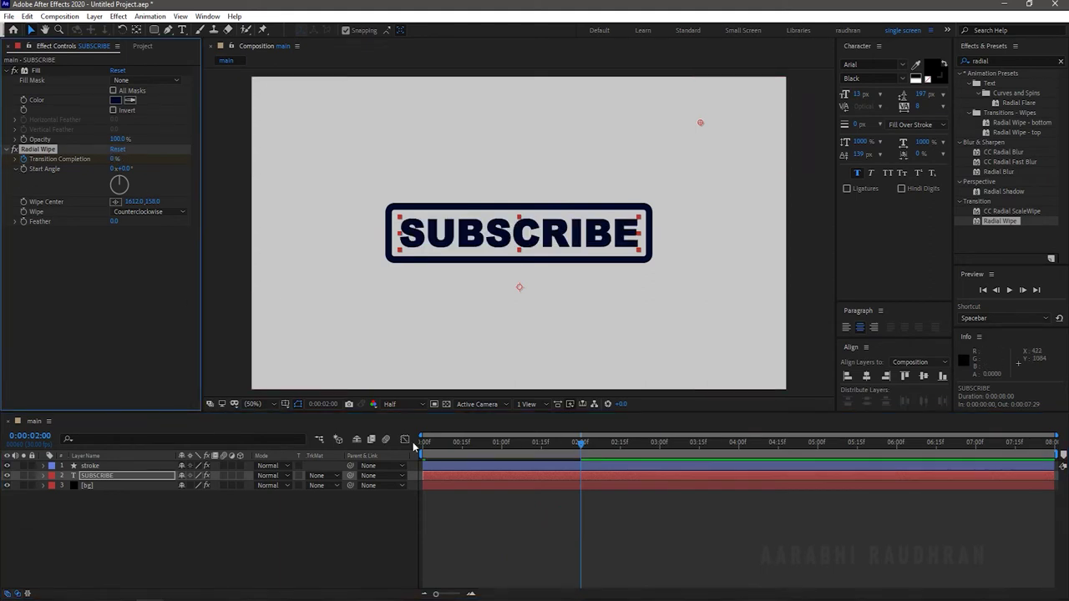
Reveal the SUBSCRIBE layer's Transition Completion keyframes and apply Easy Ease to both
{"action": "left_click", "coordinate": [107, 476]}
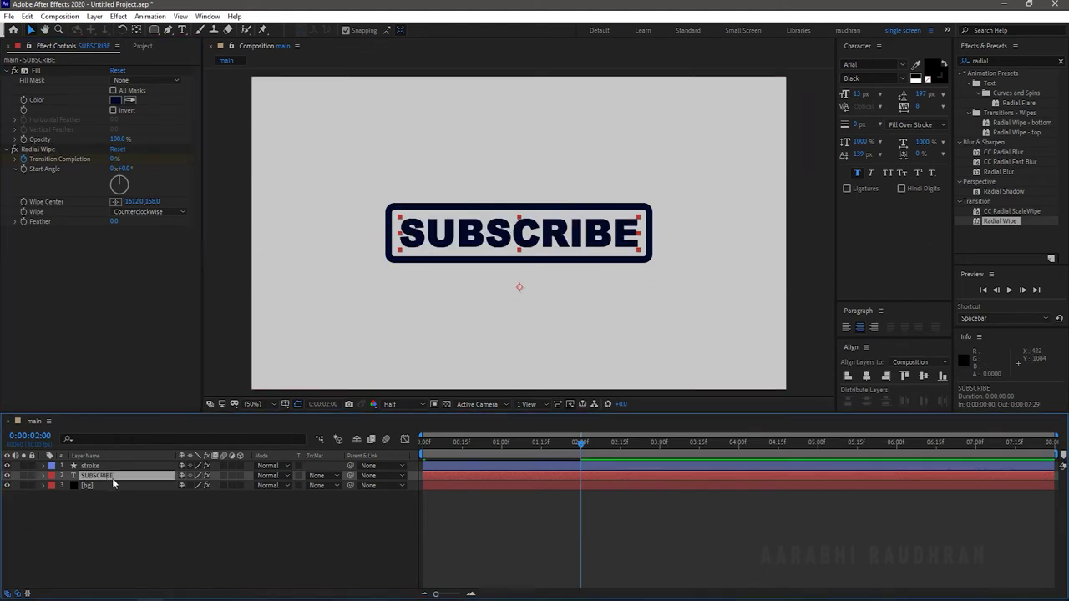
{"action": "key", "text": "u"}
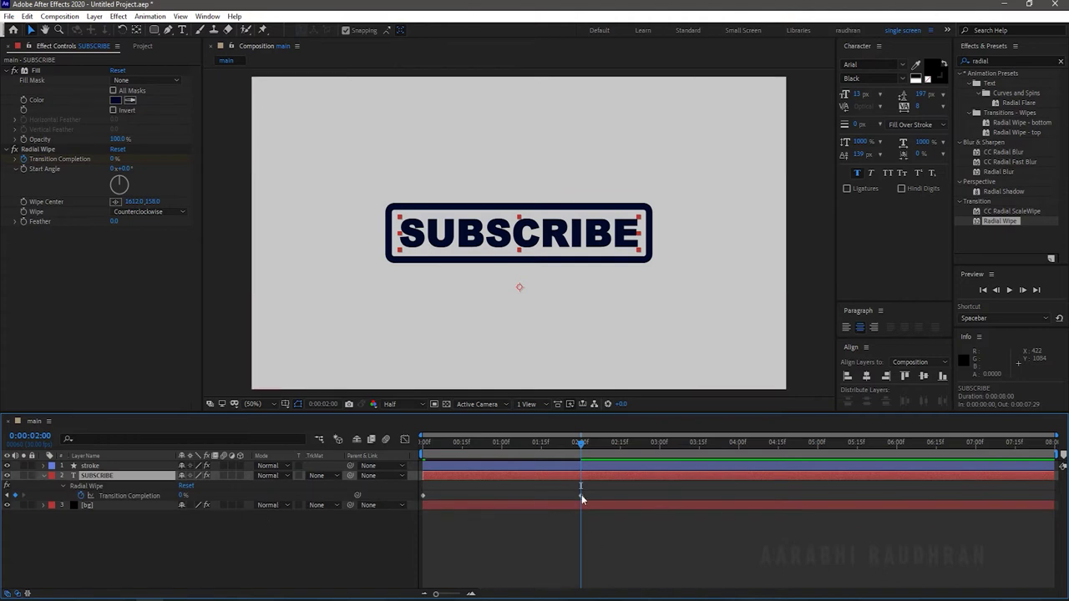
{"action": "left_click", "coordinate": [580, 498]}
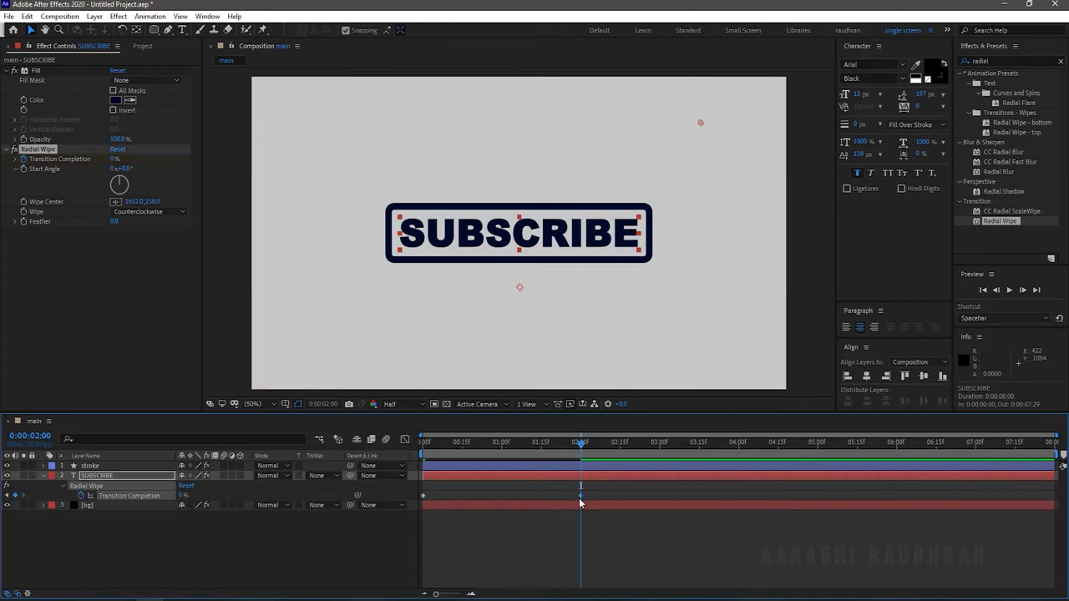
{"action": "left_click", "coordinate": [422, 497]}
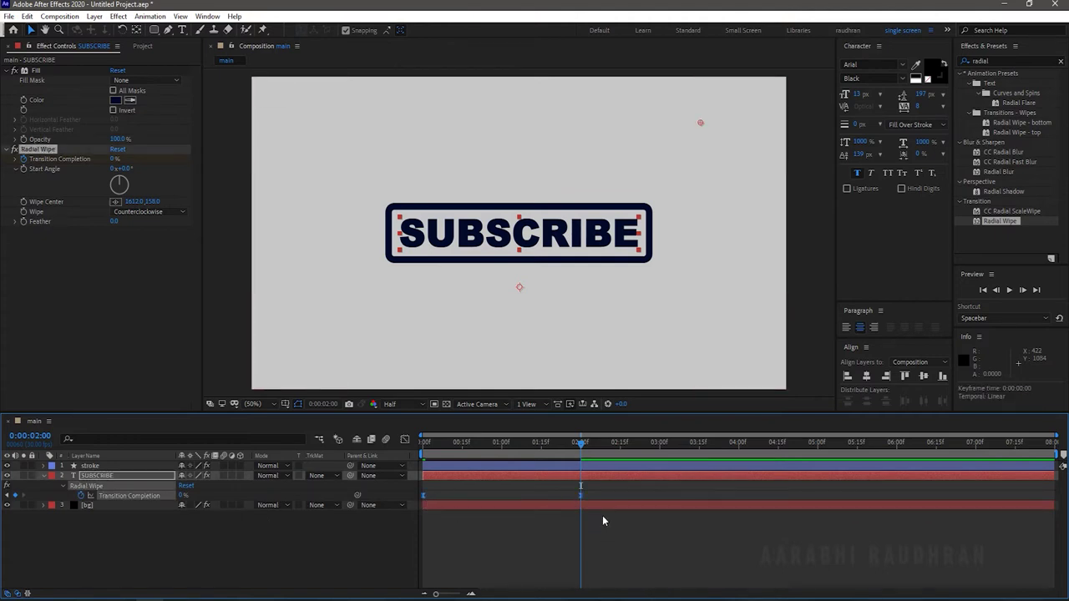
Reshape the Transition Completion speed graph so the wipe starts fast and slows toward the 2-second keyframe, and preview it
{"action": "left_click", "coordinate": [405, 439]}
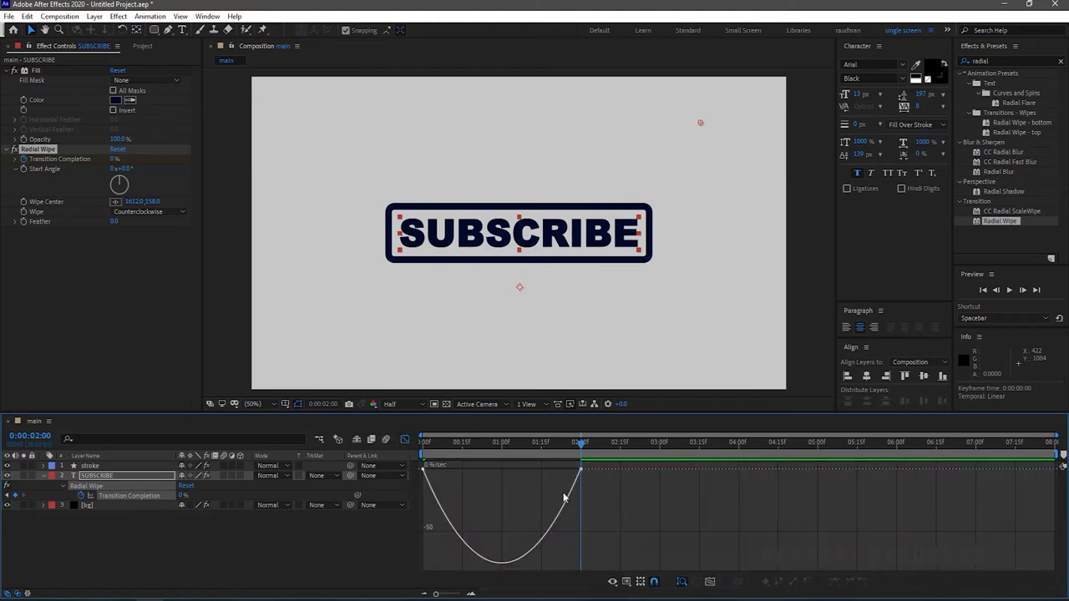
{"action": "mouse_move", "coordinate": [589, 470]}
{"action": "left_click_drag", "start_coordinate": [603, 466], "coordinate": [565, 486]}
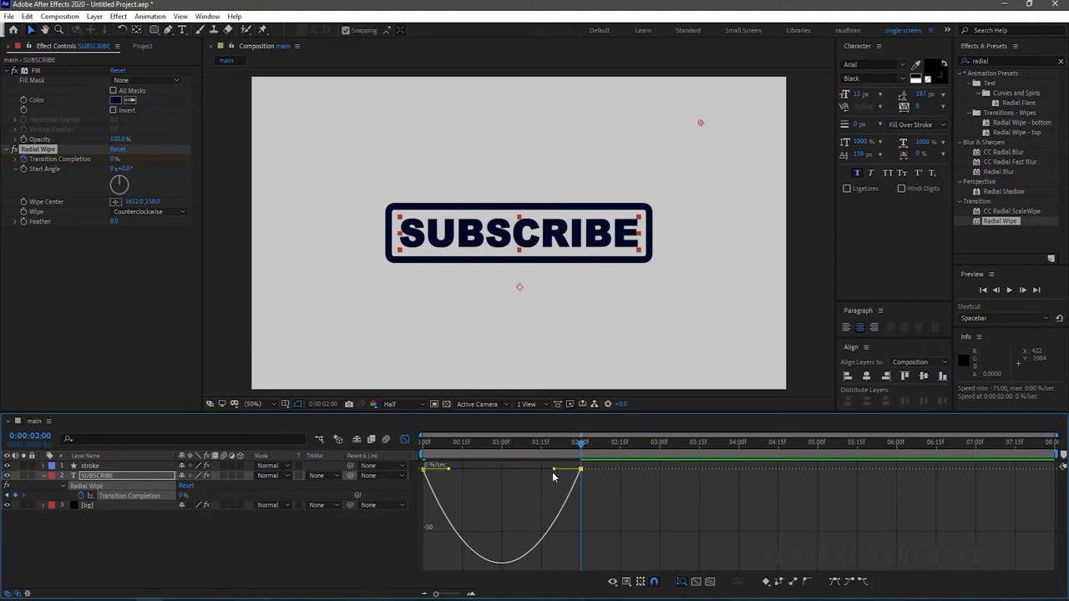
{"action": "left_click_drag", "start_coordinate": [553, 469], "coordinate": [428, 469]}
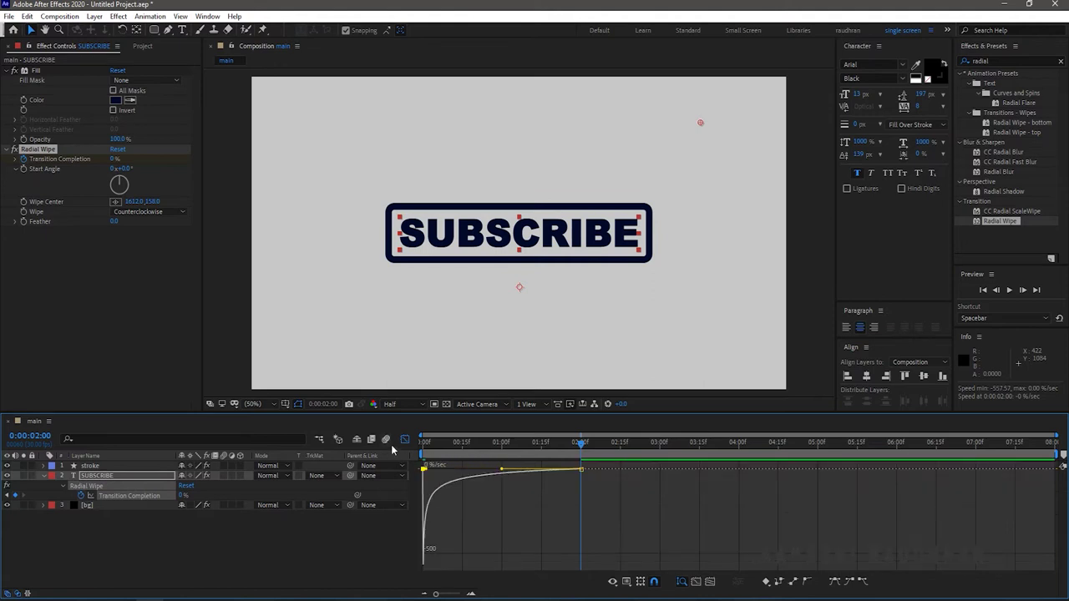
{"action": "left_click", "coordinate": [406, 440]}
{"action": "key", "text": "space"}
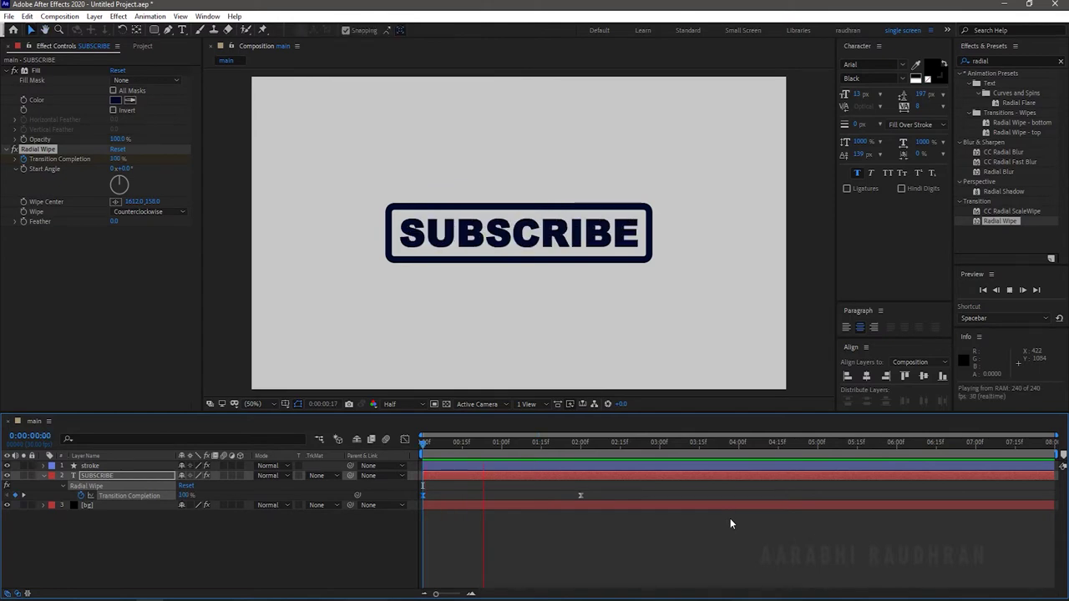
{"action": "key", "text": "space"}
Collapse the SUBSCRIBE layer's properties and duplicate the layer twice
{"action": "left_click", "coordinate": [215, 558]}
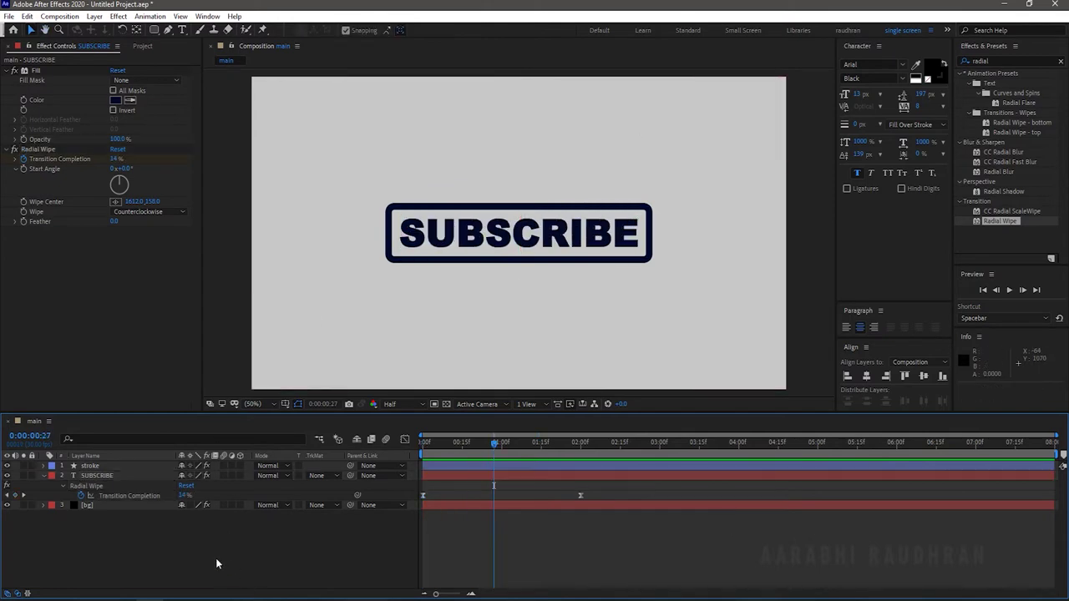
{"action": "left_click", "coordinate": [43, 477]}
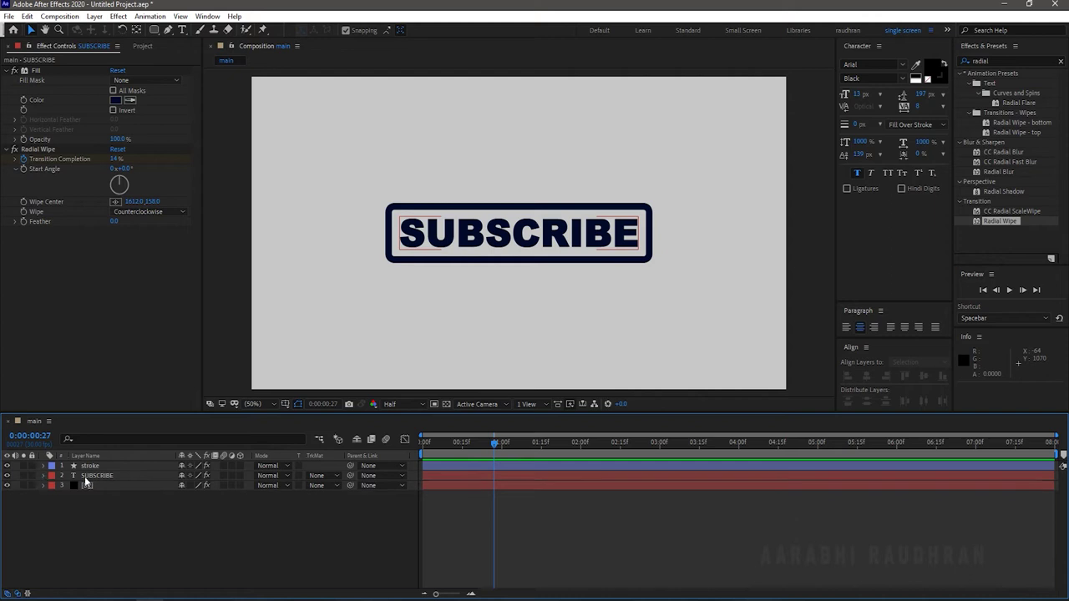
{"action": "left_click", "coordinate": [87, 475]}
{"action": "key", "text": "ctrl+d"}
{"action": "key", "text": "ctrl+d"}
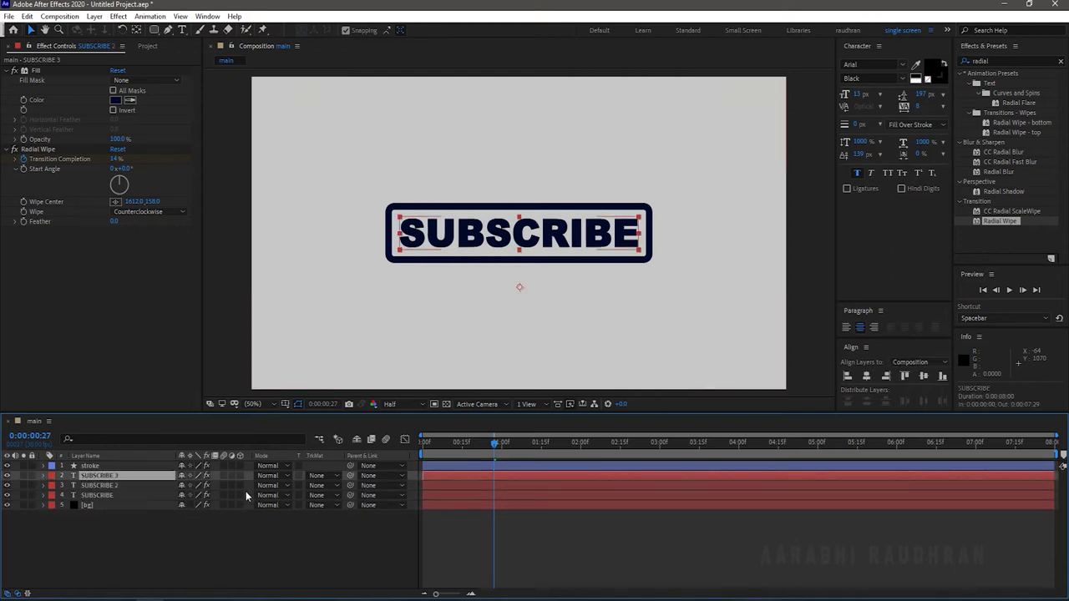
Stagger the copies by starting SUBSCRIBE 3 at frame 10 and SUBSCRIBE 2 at frame 5, and preview the animation
{"action": "left_click_drag", "start_coordinate": [447, 440], "coordinate": [486, 473]}
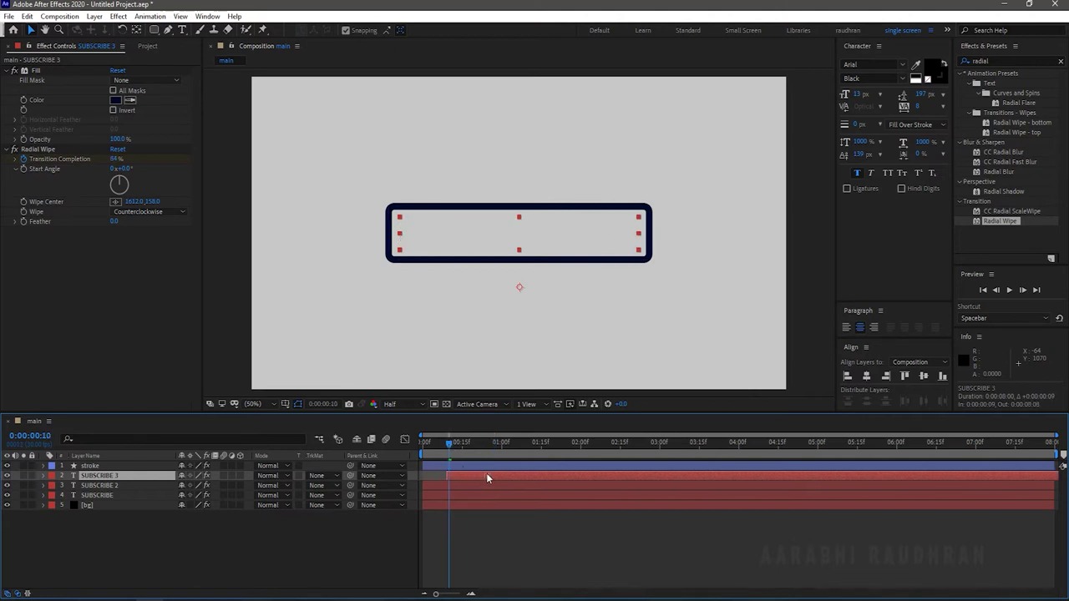
{"action": "left_click", "coordinate": [435, 442]}
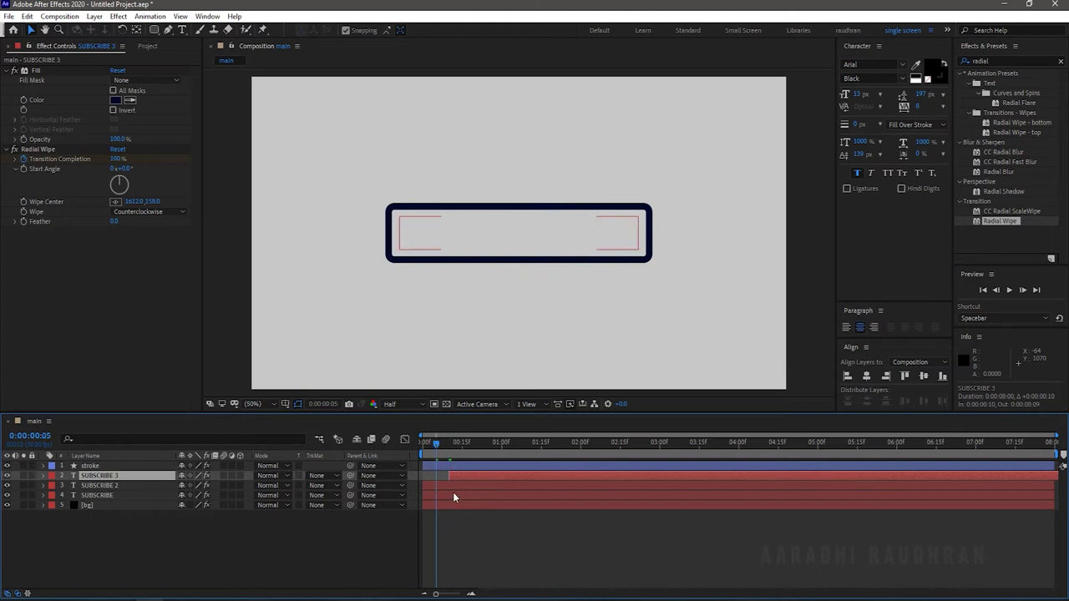
{"action": "left_click_drag", "start_coordinate": [445, 485], "coordinate": [455, 484]}
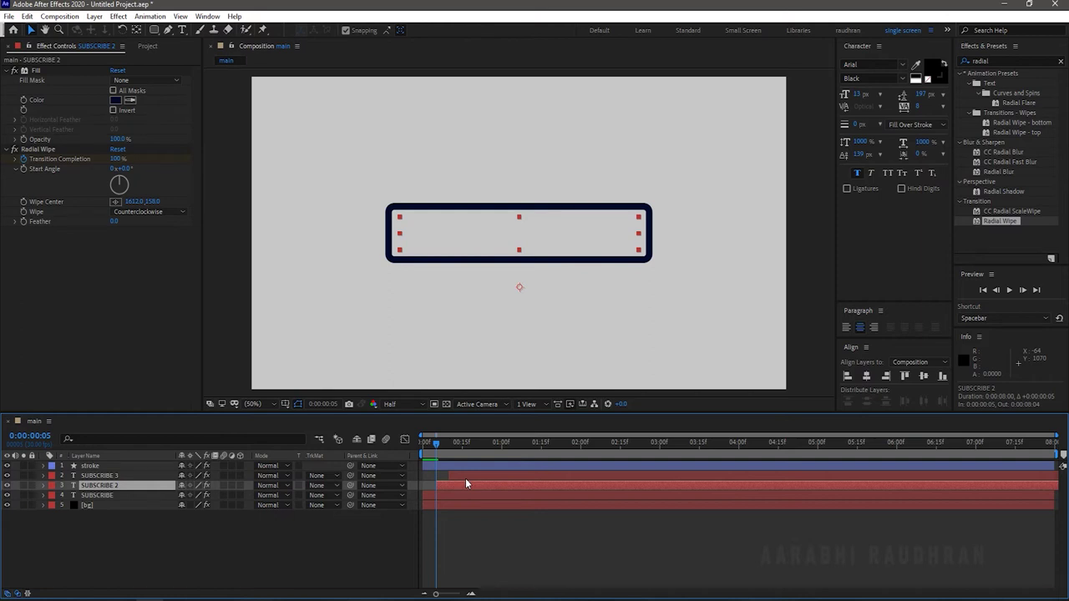
{"action": "key", "text": "space"}
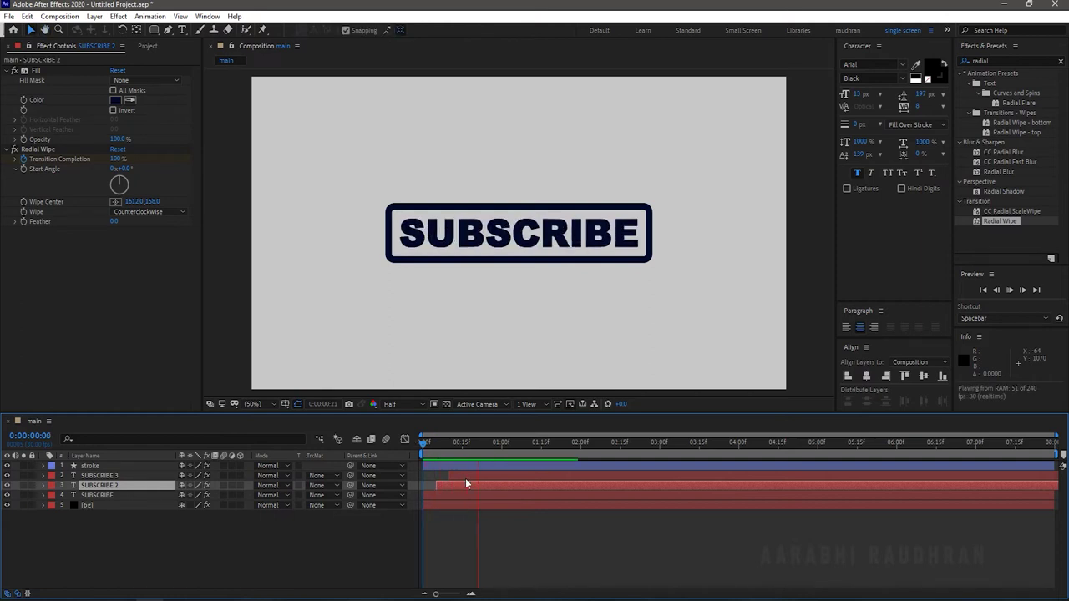
{"action": "key", "text": "space"}
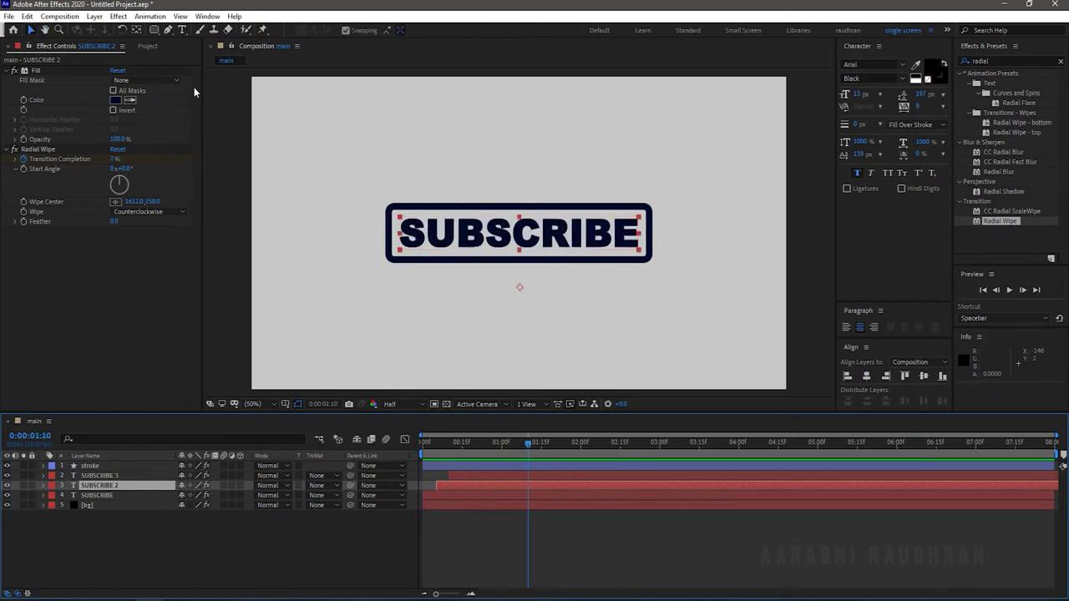
Change the Fill effect colour of the SUBSCRIBE 2 layer to white
{"action": "left_click", "coordinate": [446, 443]}
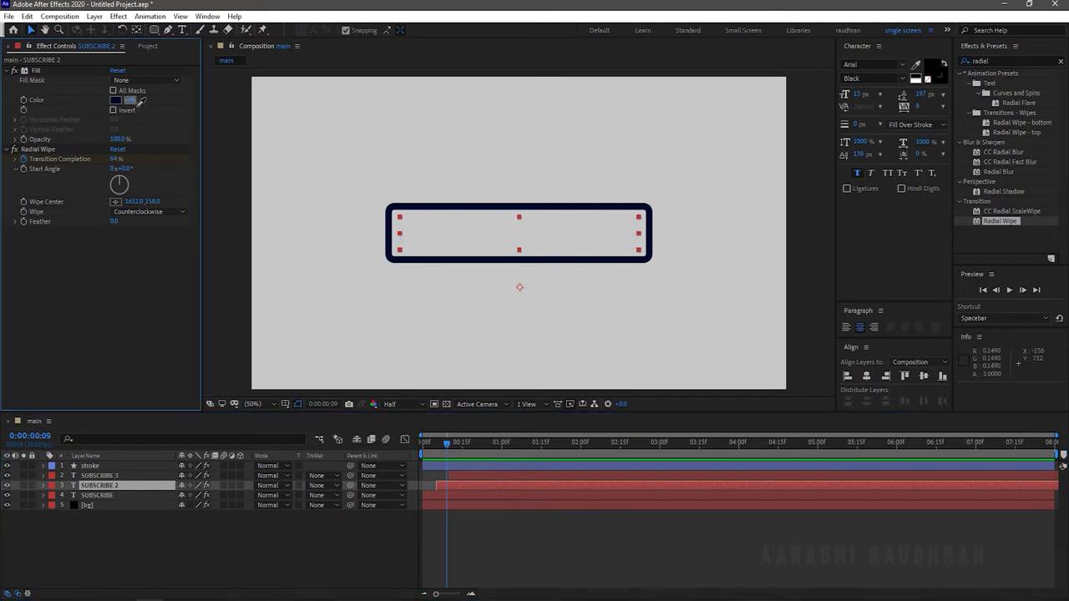
{"action": "left_click", "coordinate": [115, 100]}
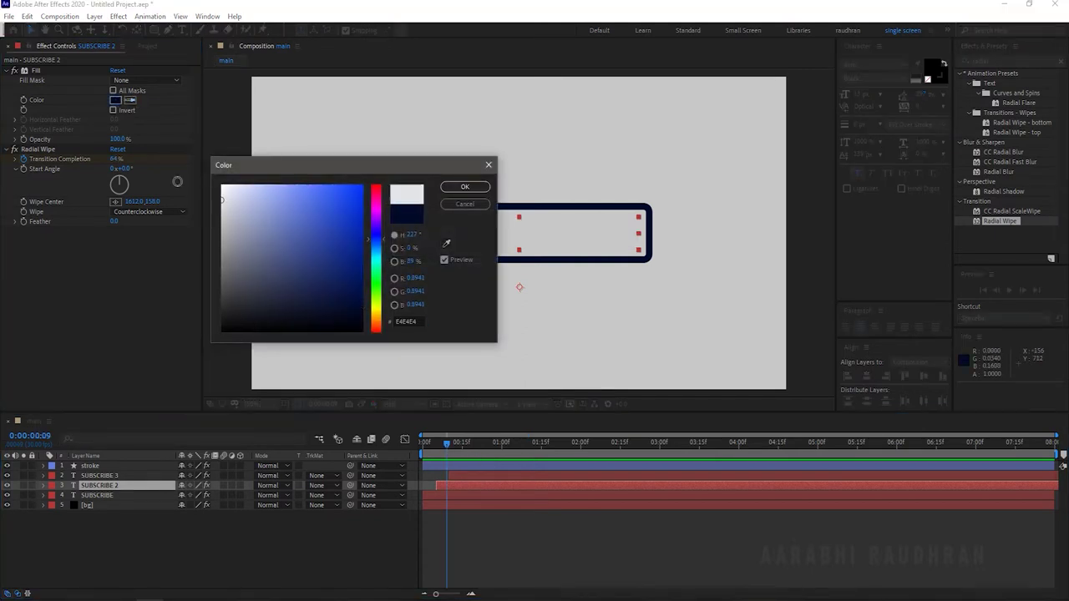
{"action": "left_click_drag", "start_coordinate": [260, 222], "coordinate": [223, 185]}
{"action": "left_click", "coordinate": [460, 188]}
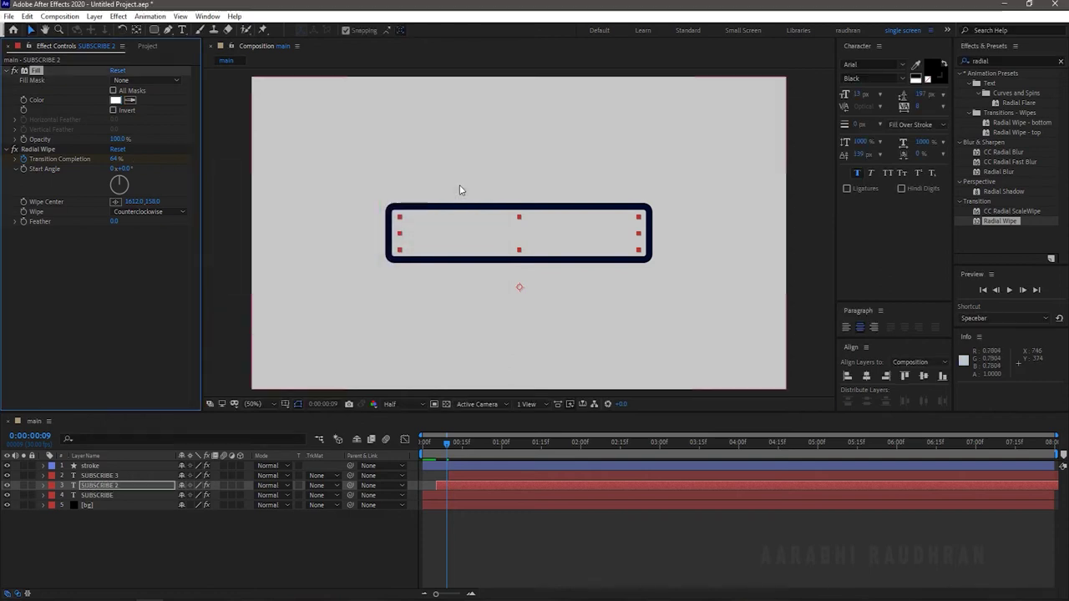
Change the original SUBSCRIBE layer's Fill colour to blue 001C83 and preview the layered wipe
{"action": "left_click", "coordinate": [428, 495]}
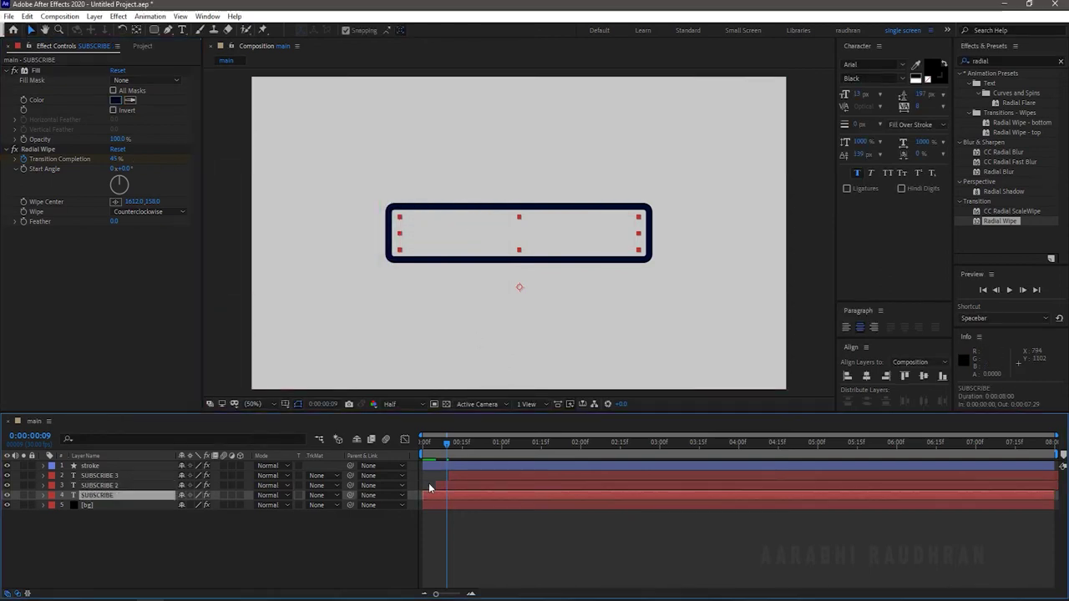
{"action": "left_click", "coordinate": [117, 101]}
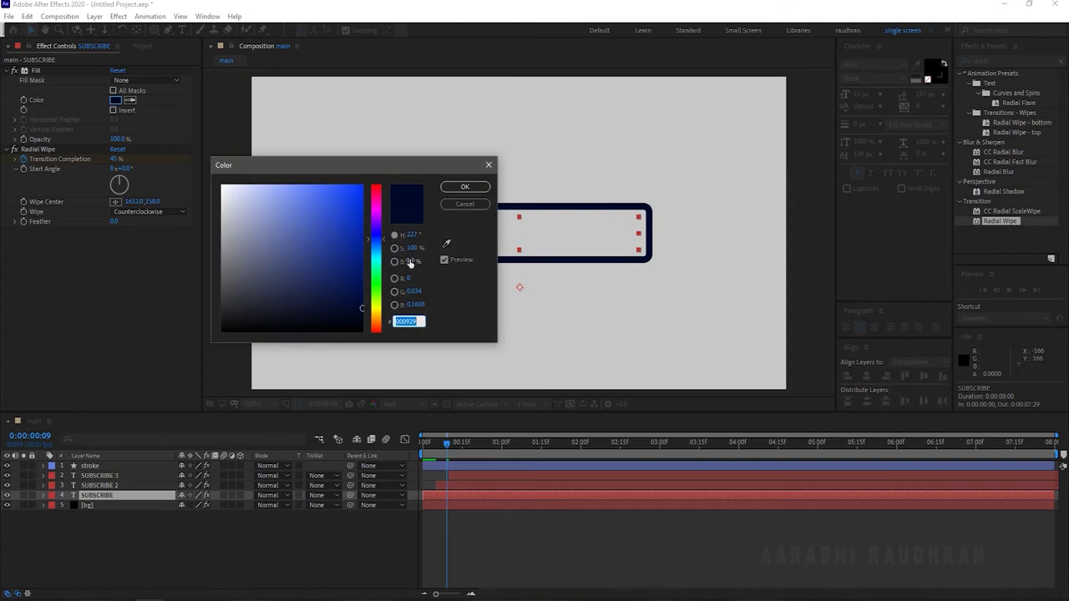
{"action": "left_click", "coordinate": [364, 256]}
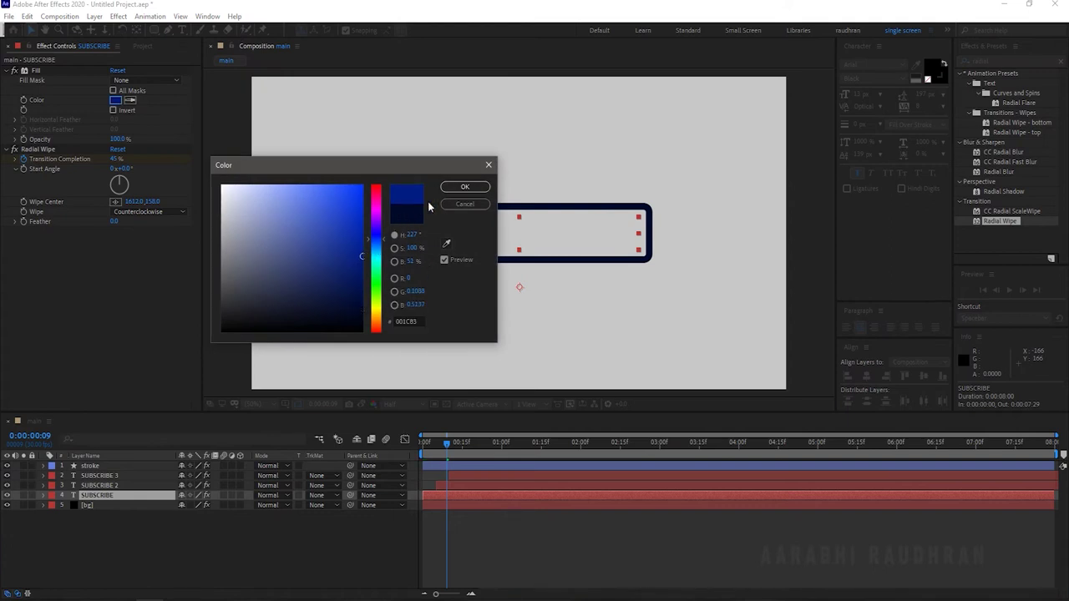
{"action": "left_click", "coordinate": [464, 186]}
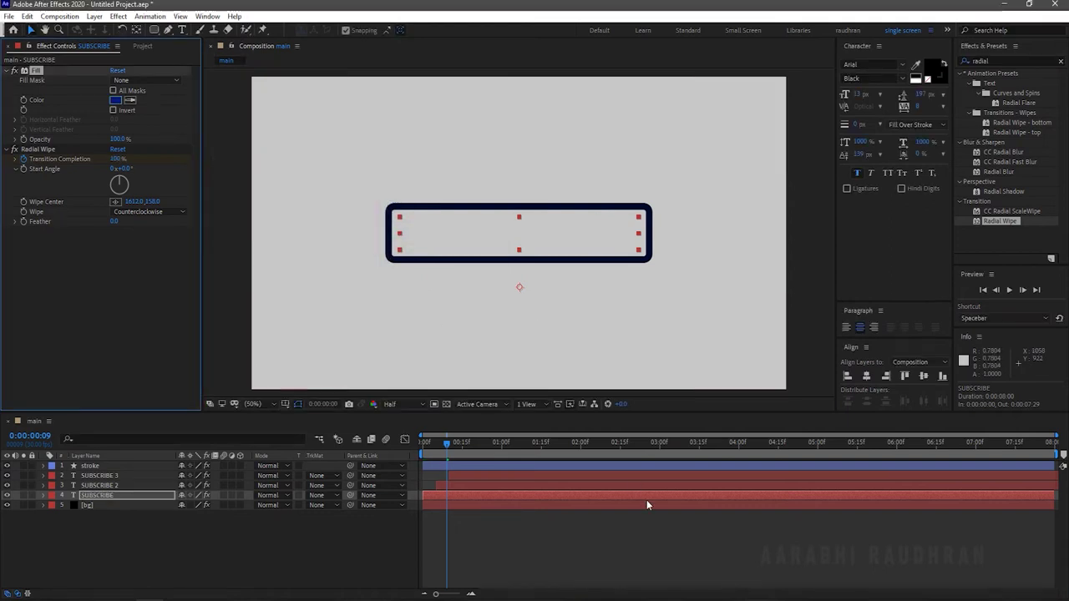
{"action": "key", "text": "space"}
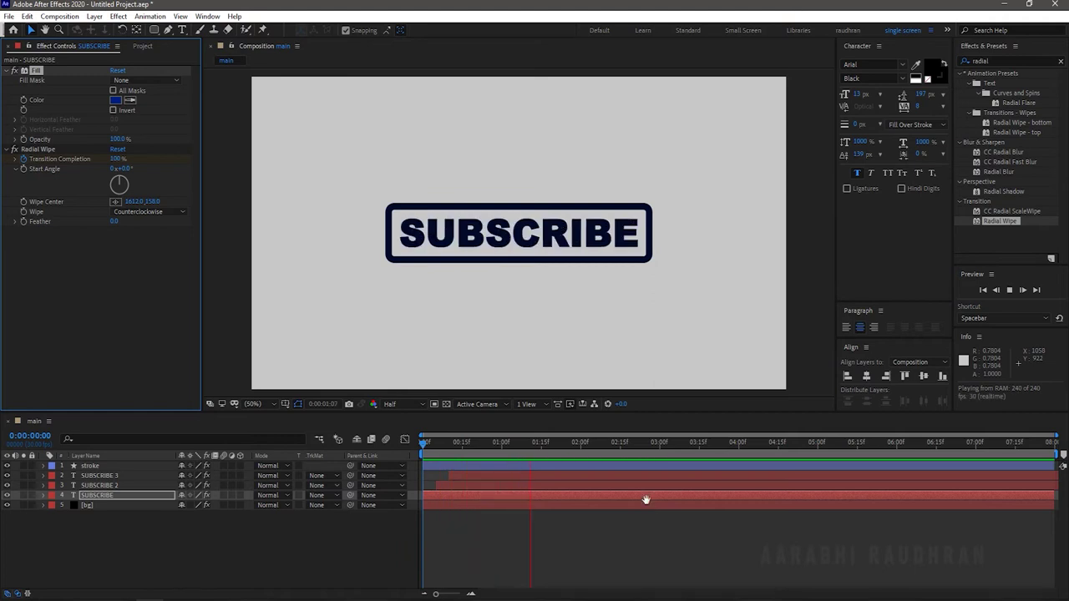
{"action": "key", "text": "space"}
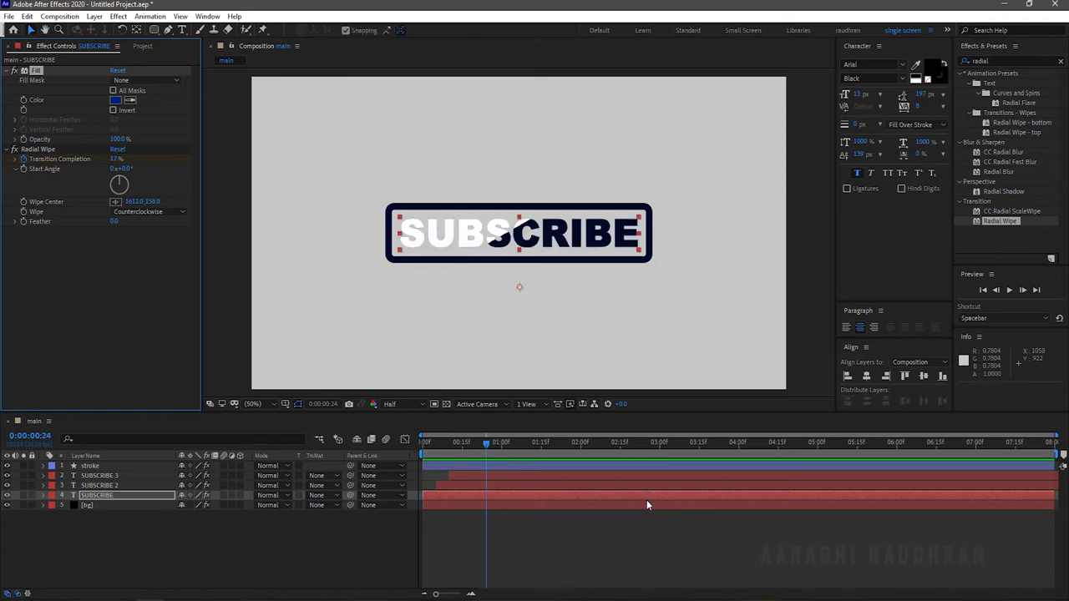
Sample the border's dark navy as the original SUBSCRIBE layer's Fill colour, and brighten it to 27% brightness (000F46)
{"action": "left_click_drag", "start_coordinate": [488, 443], "coordinate": [464, 447]}
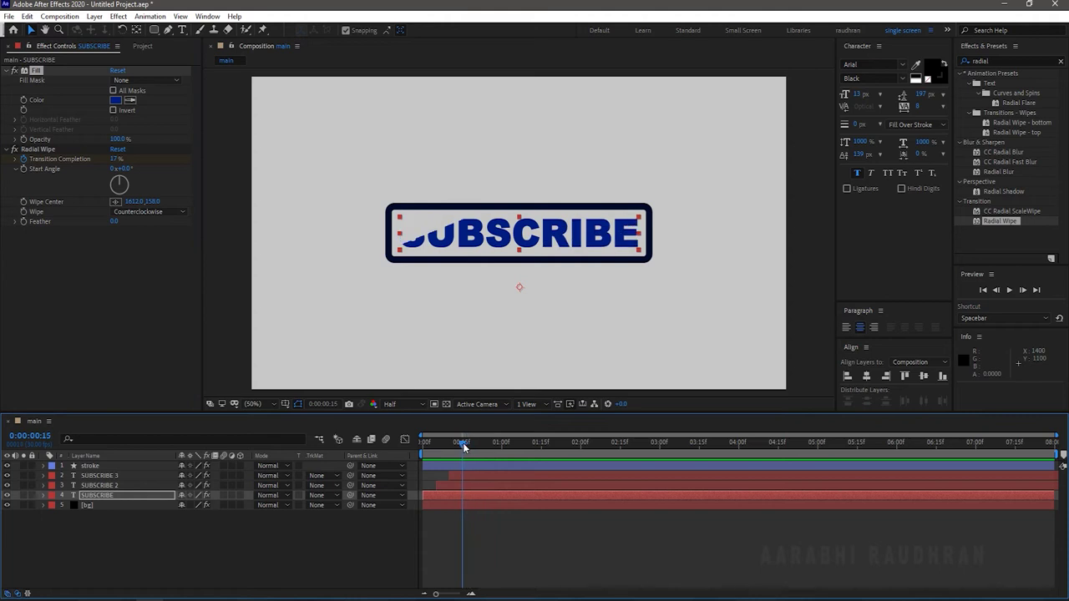
{"action": "left_click", "coordinate": [135, 90]}
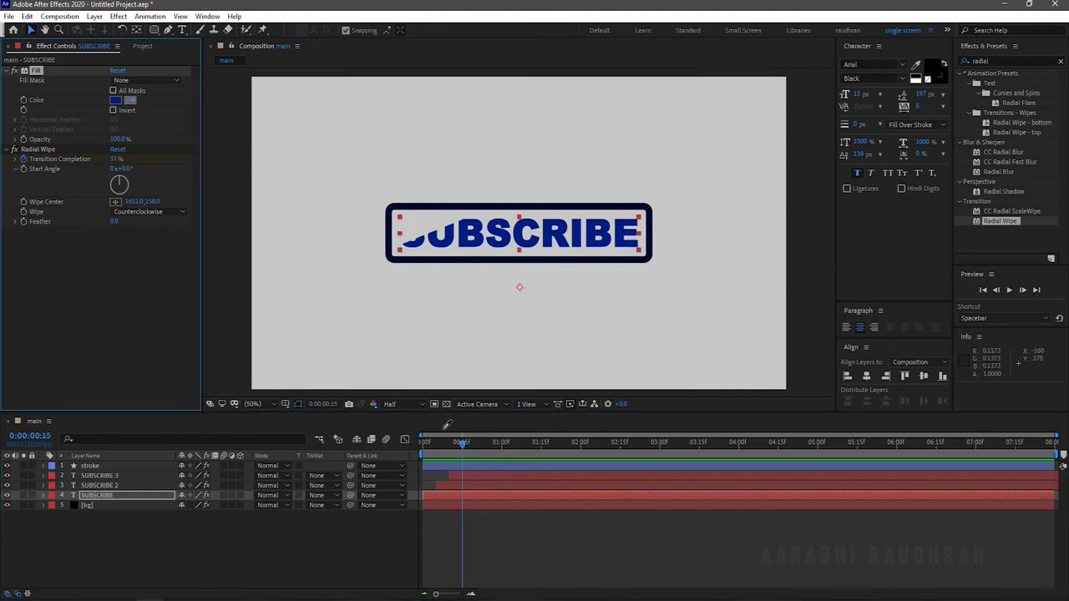
{"action": "left_click", "coordinate": [579, 263]}
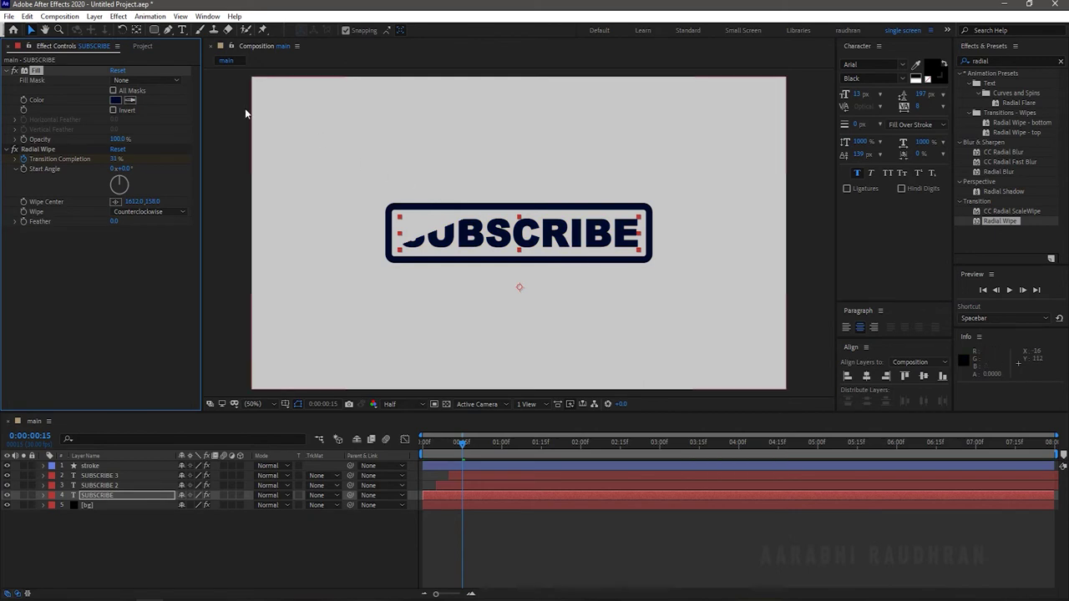
{"action": "left_click", "coordinate": [115, 100]}
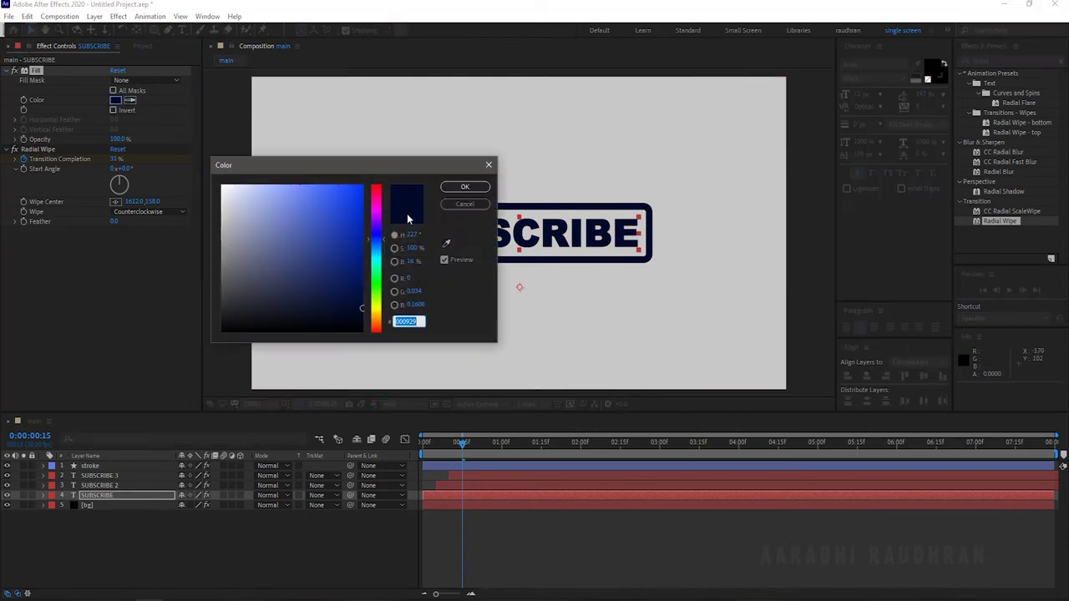
{"action": "left_click", "coordinate": [391, 260]}
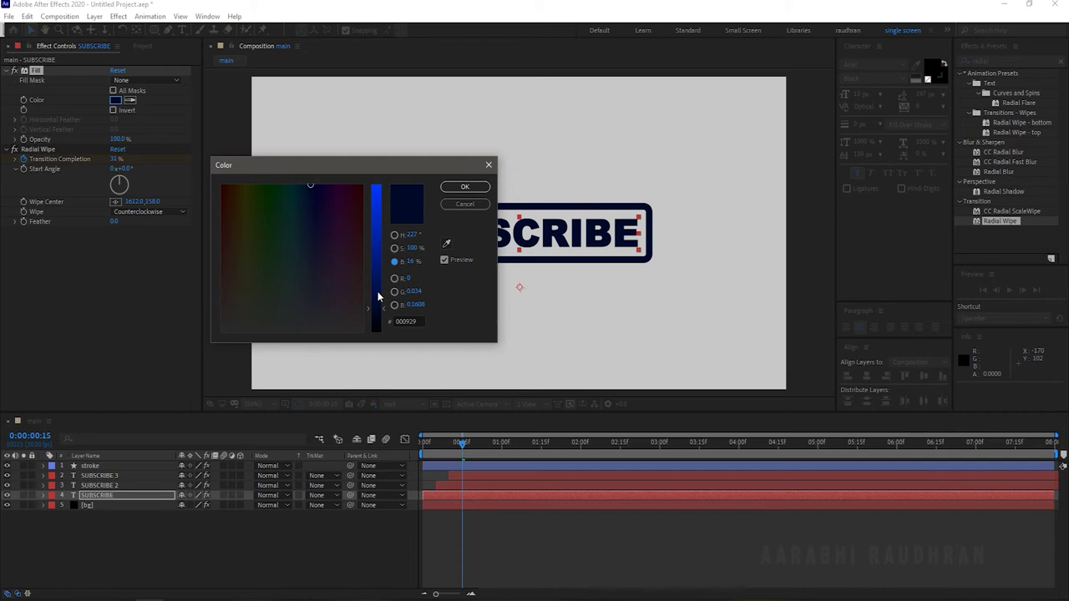
{"action": "left_click", "coordinate": [383, 294]}
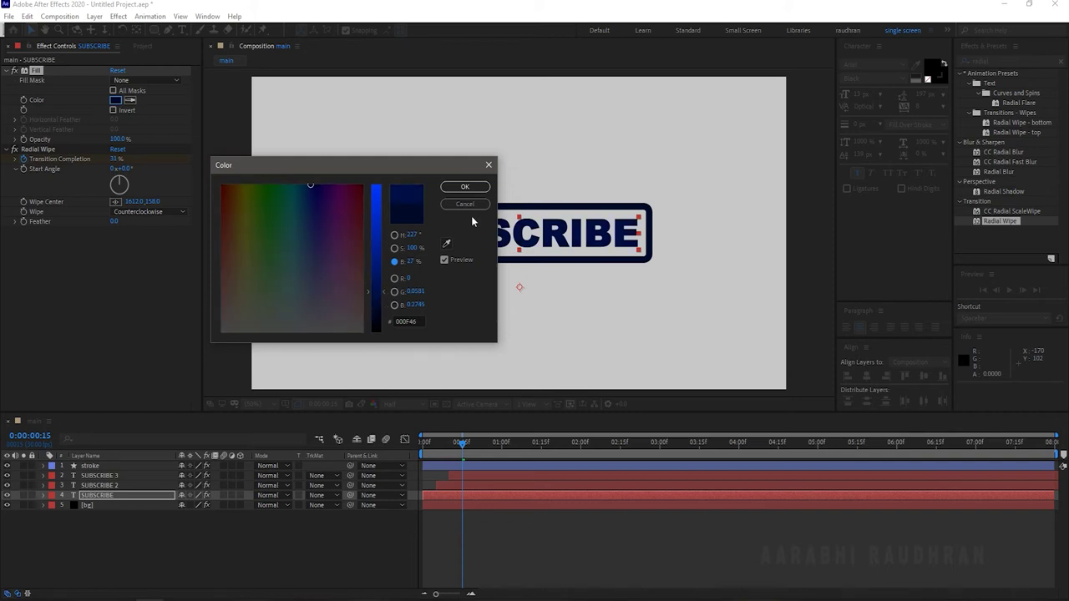
{"action": "left_click", "coordinate": [465, 187]}
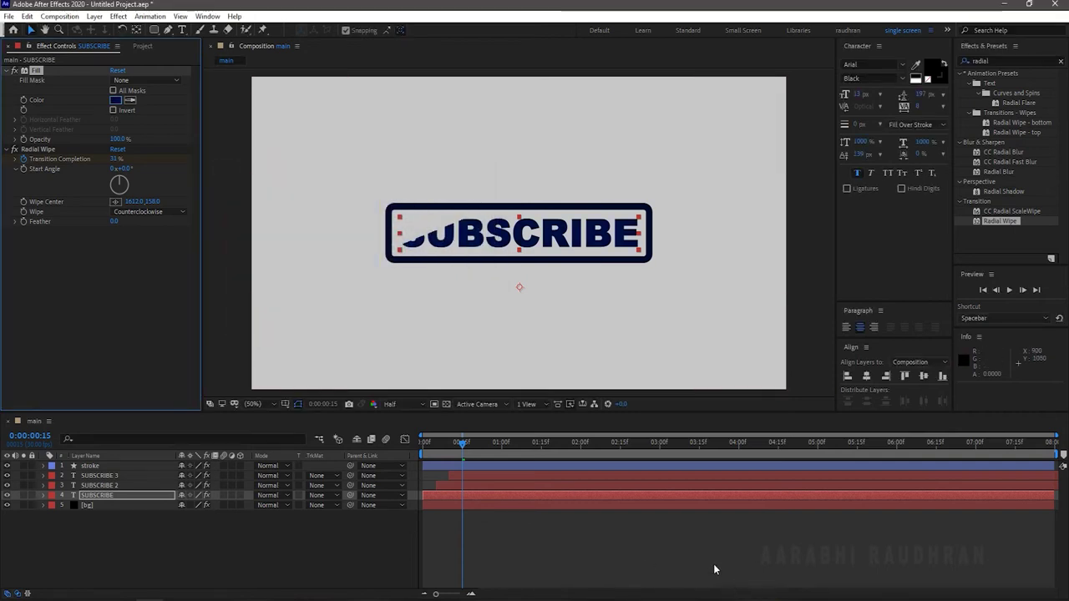
Darken the SUBSCRIBE layer's Fill colour slightly to 000E40 and preview the layered wipe
{"action": "left_click", "coordinate": [116, 100]}
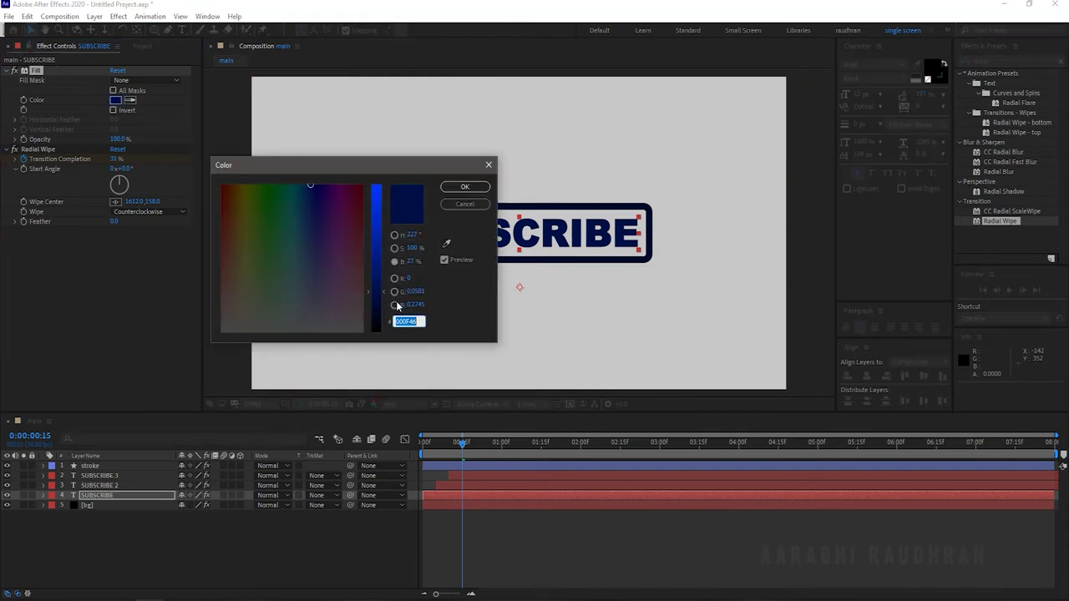
{"action": "left_click", "coordinate": [377, 304]}
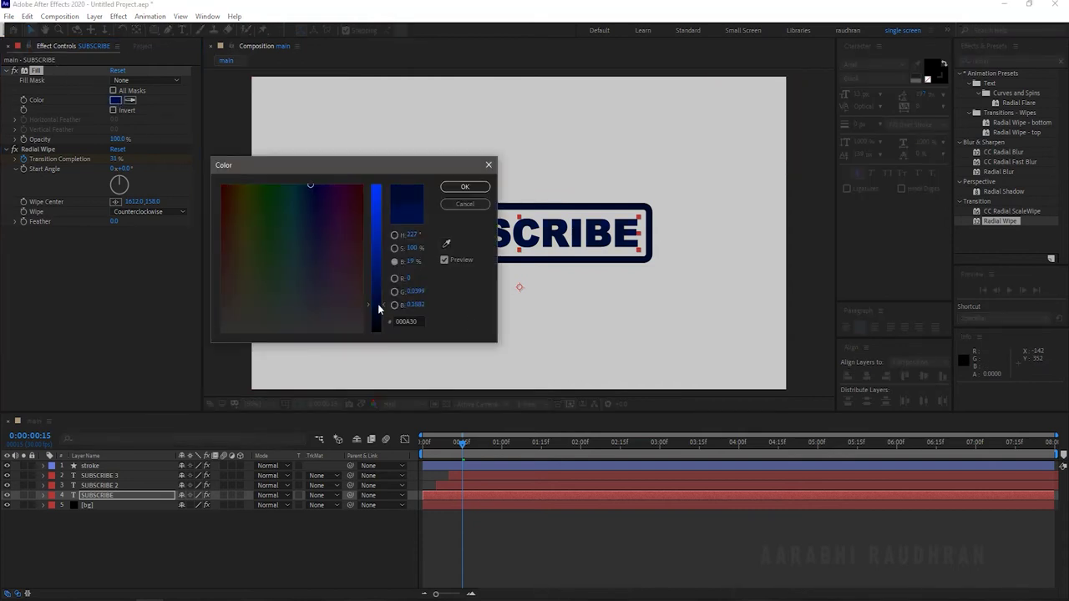
{"action": "left_click_drag", "start_coordinate": [377, 304], "coordinate": [381, 297]}
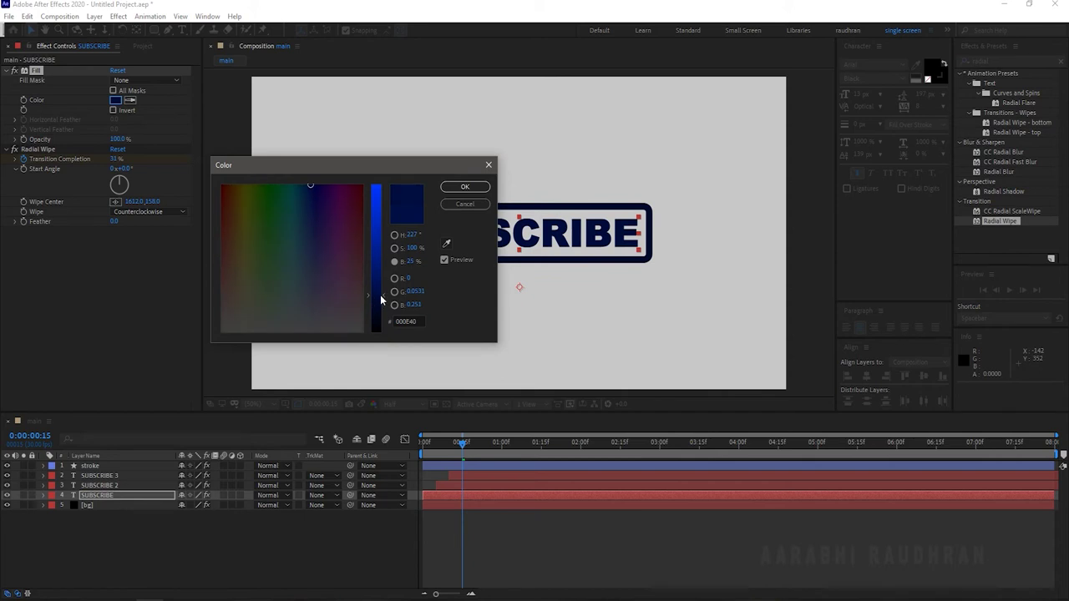
{"action": "left_click", "coordinate": [485, 185]}
{"action": "left_click", "coordinate": [714, 563]}
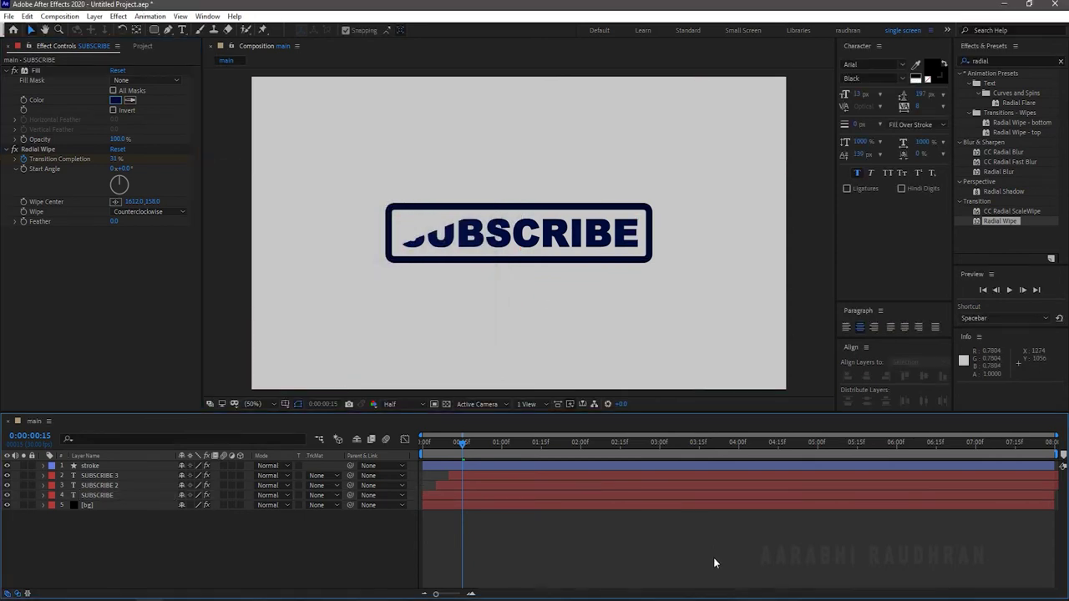
{"action": "key", "text": "space"}
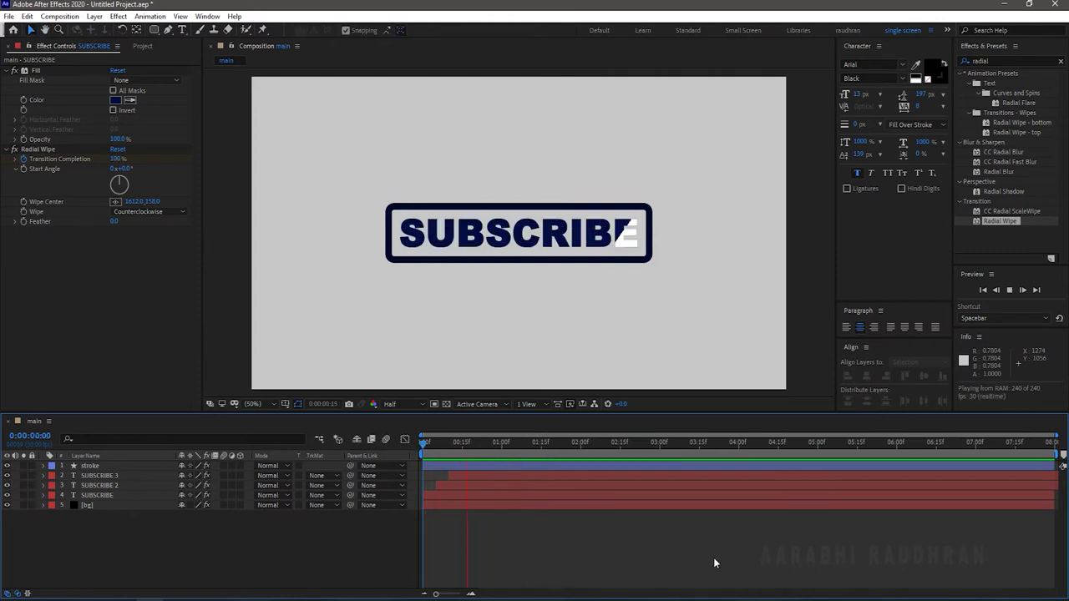
{"action": "key", "text": "space"}
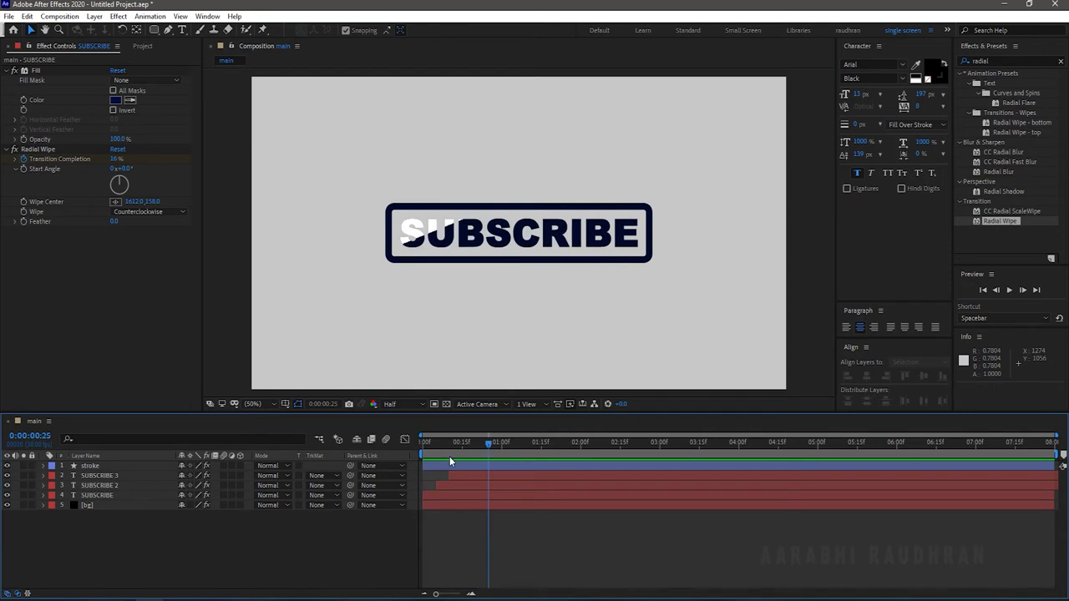
Move SUBSCRIBE 2 to start at frame 8 and SUBSCRIBE 3 at frame 16, and preview the wider stagger
{"action": "left_click", "coordinate": [444, 443]}
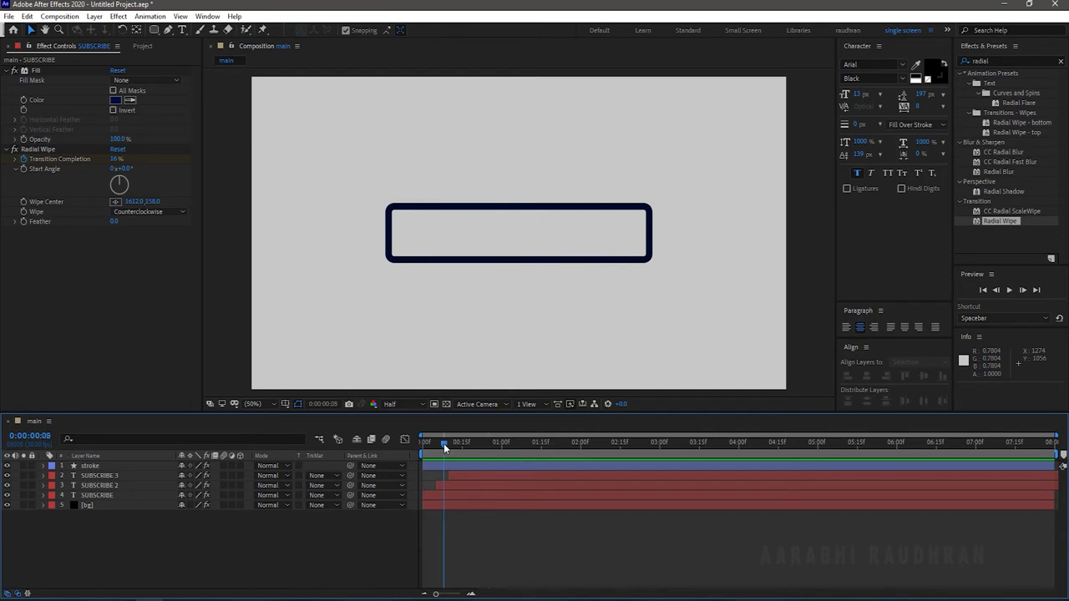
{"action": "left_click", "coordinate": [459, 486]}
{"action": "left_click_drag", "start_coordinate": [467, 485], "coordinate": [469, 483]}
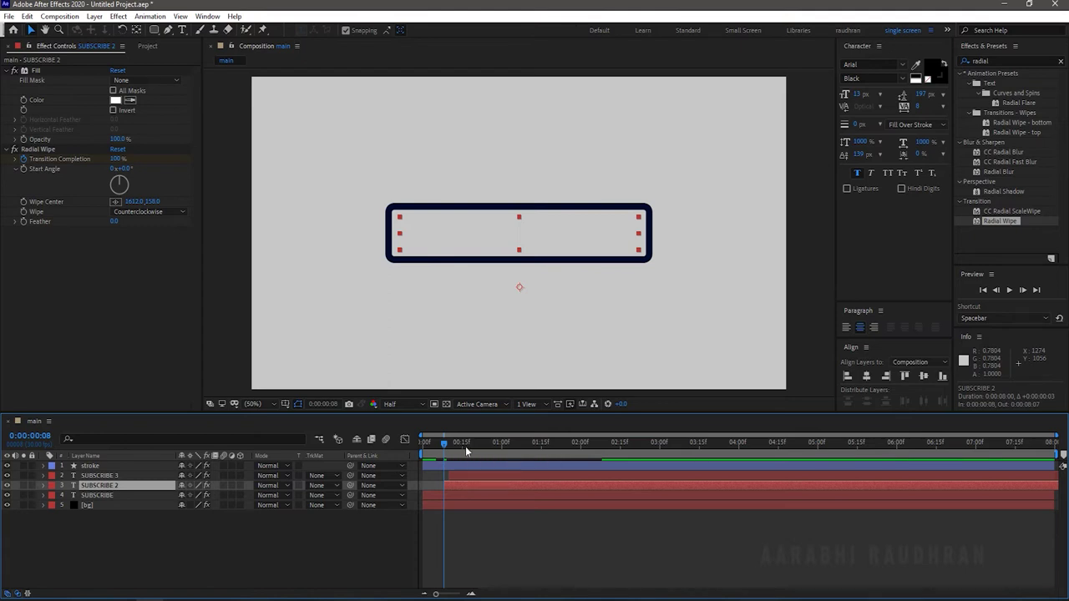
{"action": "left_click", "coordinate": [466, 445]}
{"action": "left_click", "coordinate": [469, 475]}
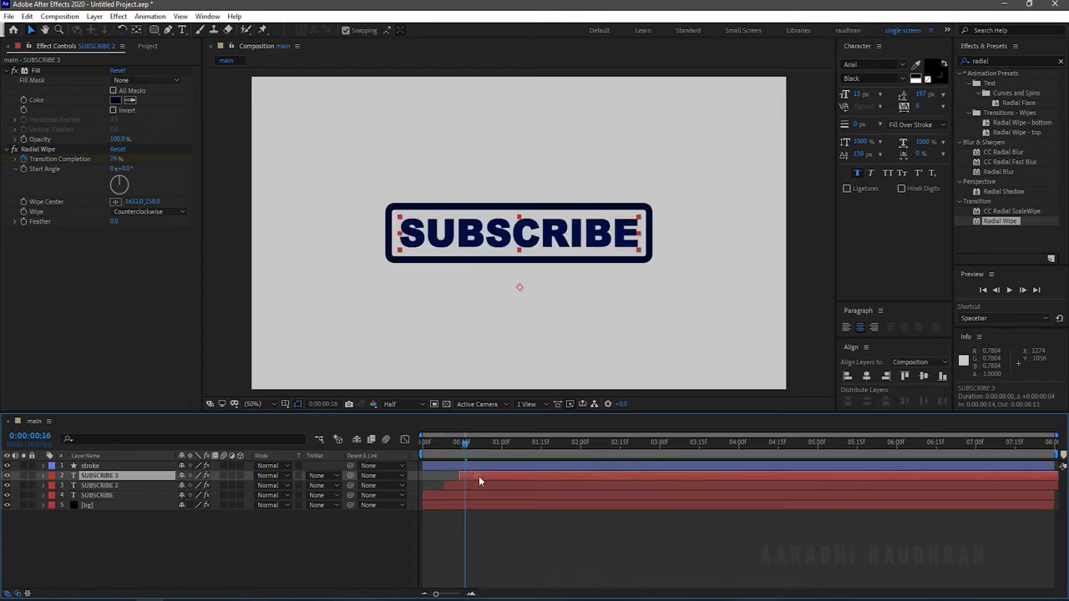
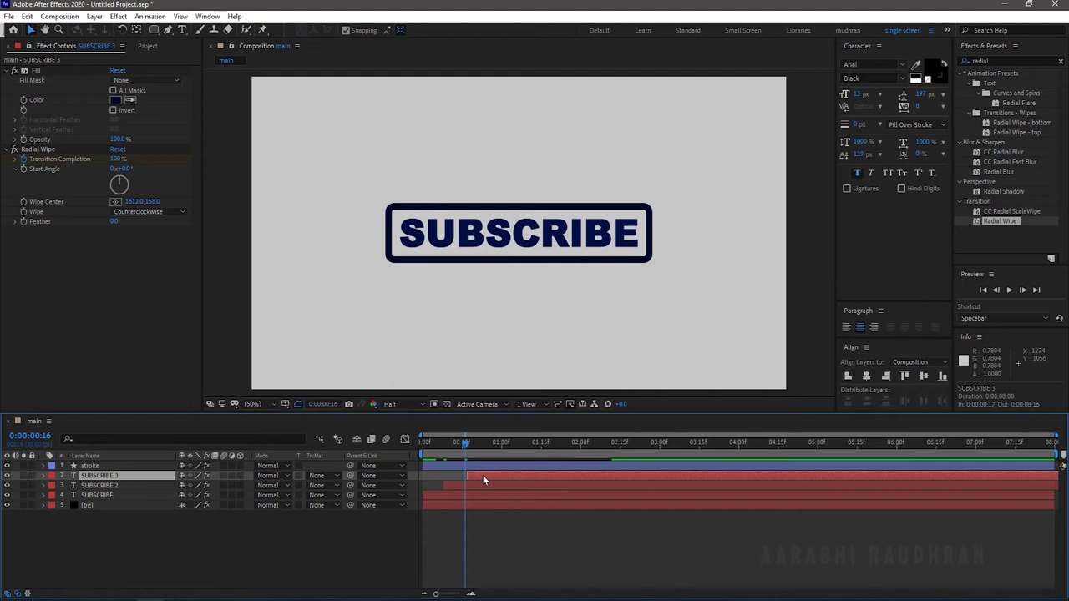
{"action": "key", "text": "space"}
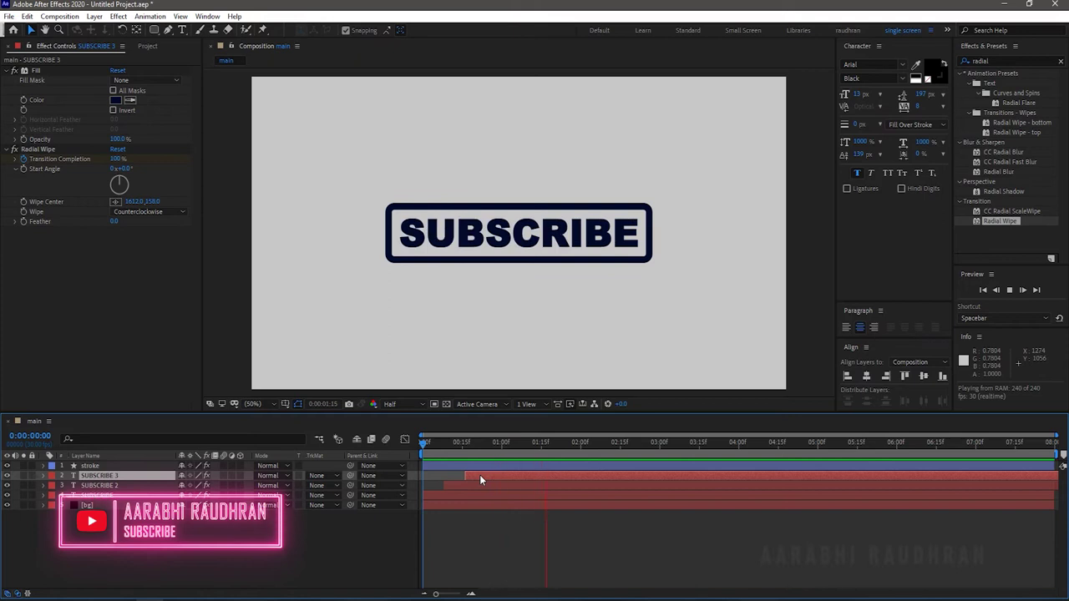
{"action": "key", "text": "space"}
Move SUBSCRIBE 3 to start at frame 12 and SUBSCRIBE 2 at frame 6, and preview the animation
{"action": "left_click", "coordinate": [450, 446]}
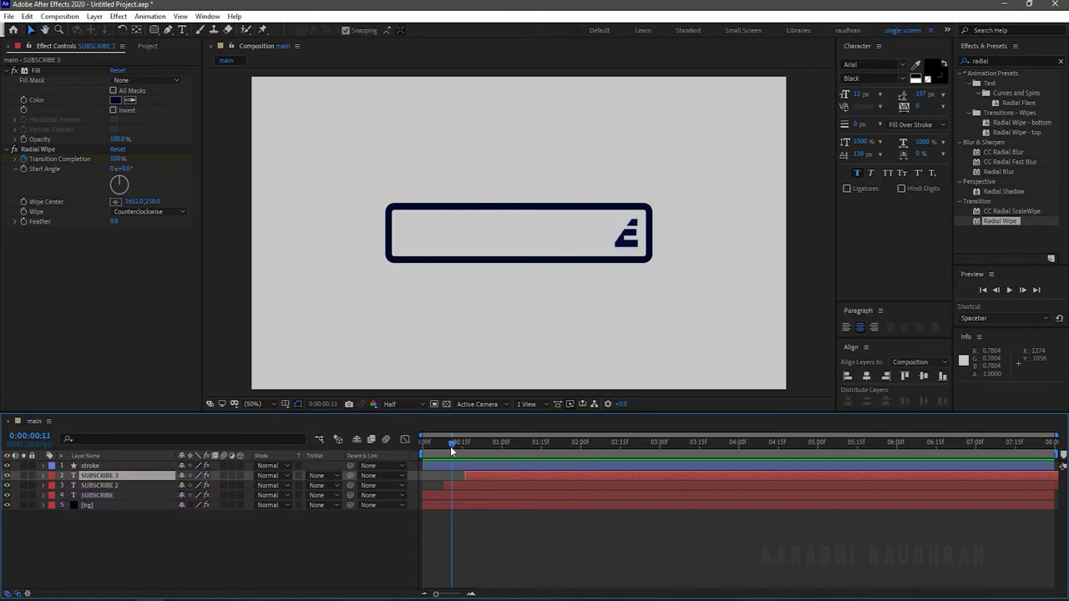
{"action": "left_click_drag", "start_coordinate": [450, 446], "coordinate": [453, 446]}
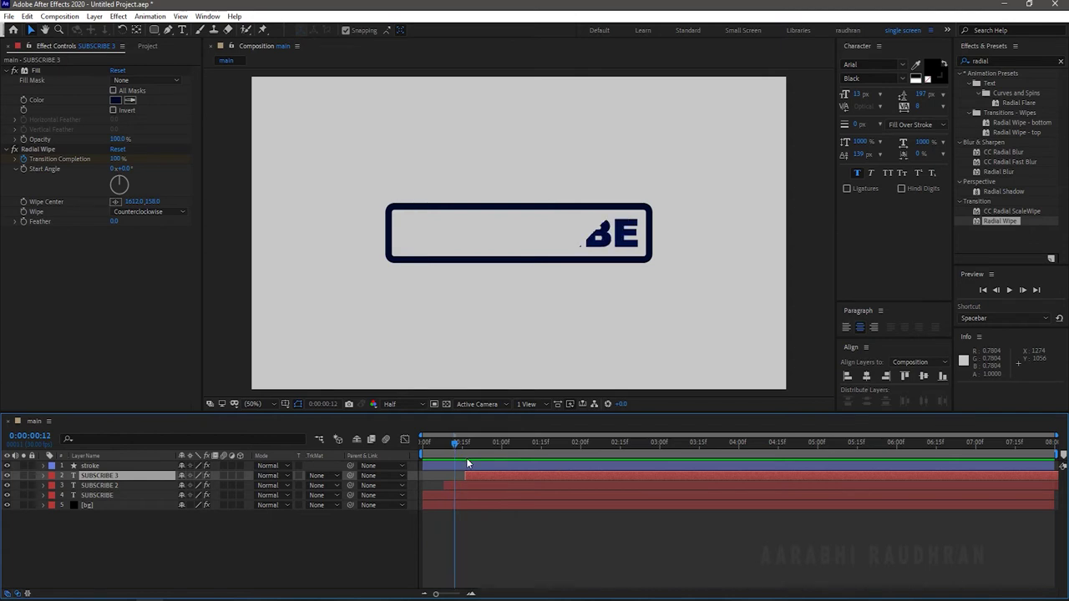
{"action": "left_click", "coordinate": [461, 476]}
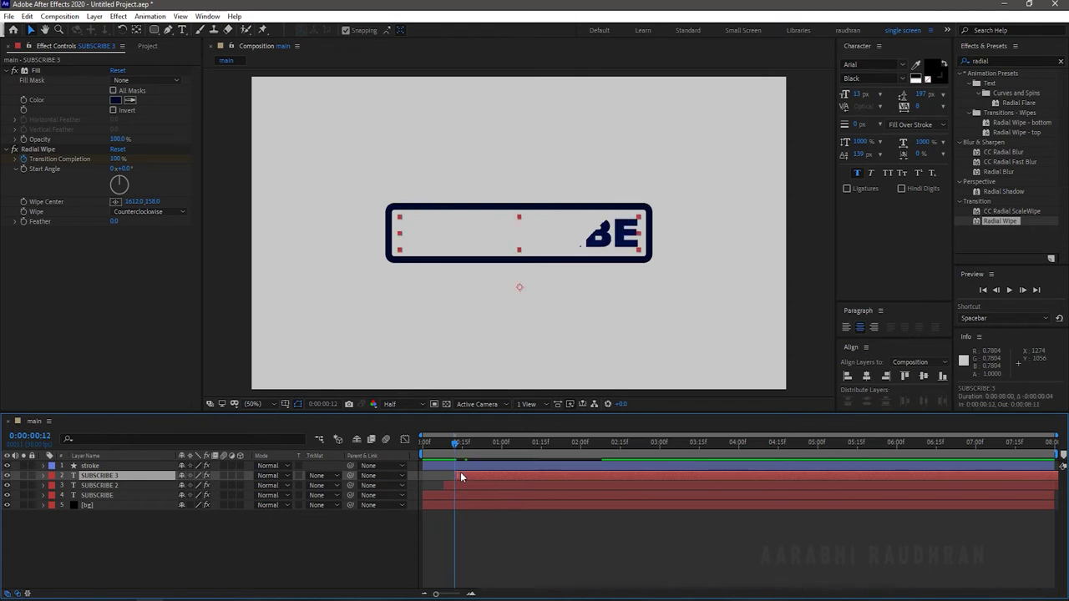
{"action": "left_click", "coordinate": [440, 446]}
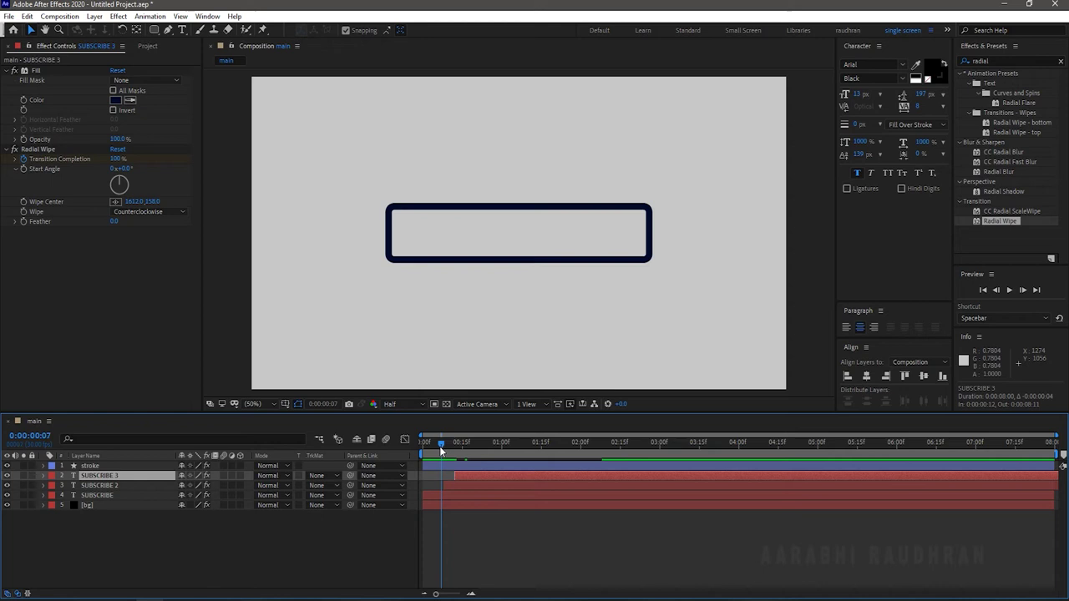
{"action": "left_click", "coordinate": [438, 446]}
{"action": "left_click", "coordinate": [451, 487]}
{"action": "key", "text": "bracketleft"}
{"action": "left_click_drag", "start_coordinate": [451, 486], "coordinate": [444, 486]}
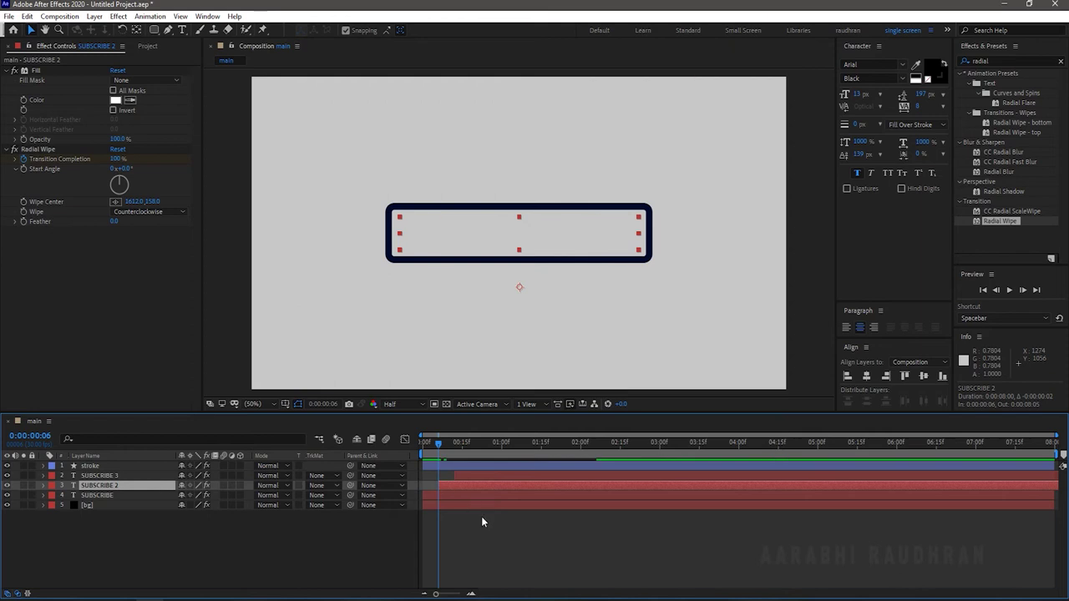
{"action": "key", "text": "Home"}
{"action": "key", "text": "space"}
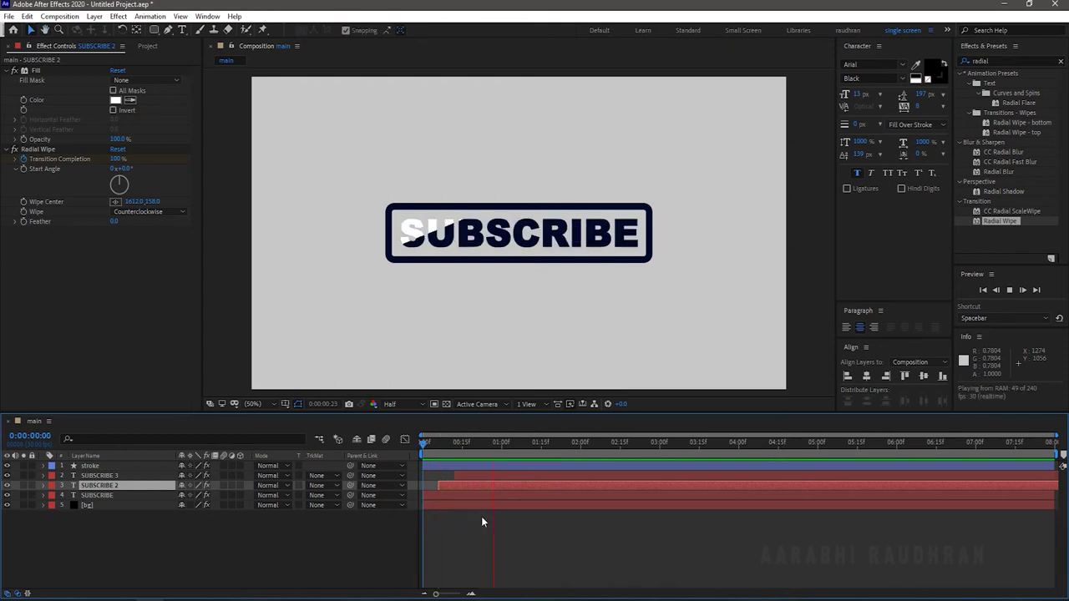
{"action": "left_click", "coordinate": [308, 543]}
Reveal the Stroke 1 properties of Rectangle 1 in the stroke layer and return to the first frame
{"action": "left_click", "coordinate": [87, 465]}
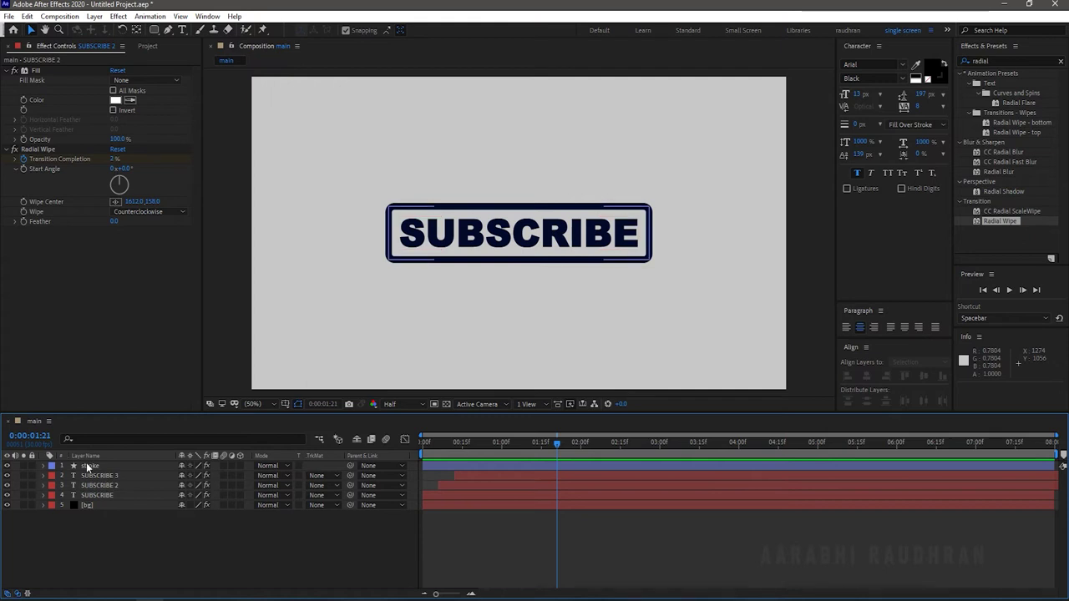
{"action": "left_click", "coordinate": [87, 466]}
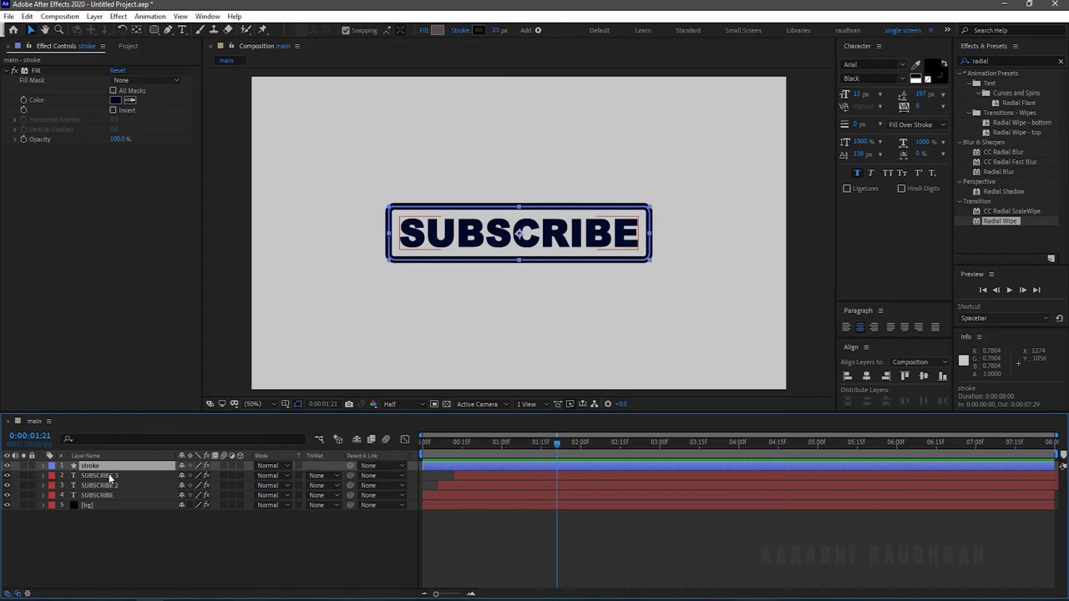
{"action": "left_click", "coordinate": [43, 465]}
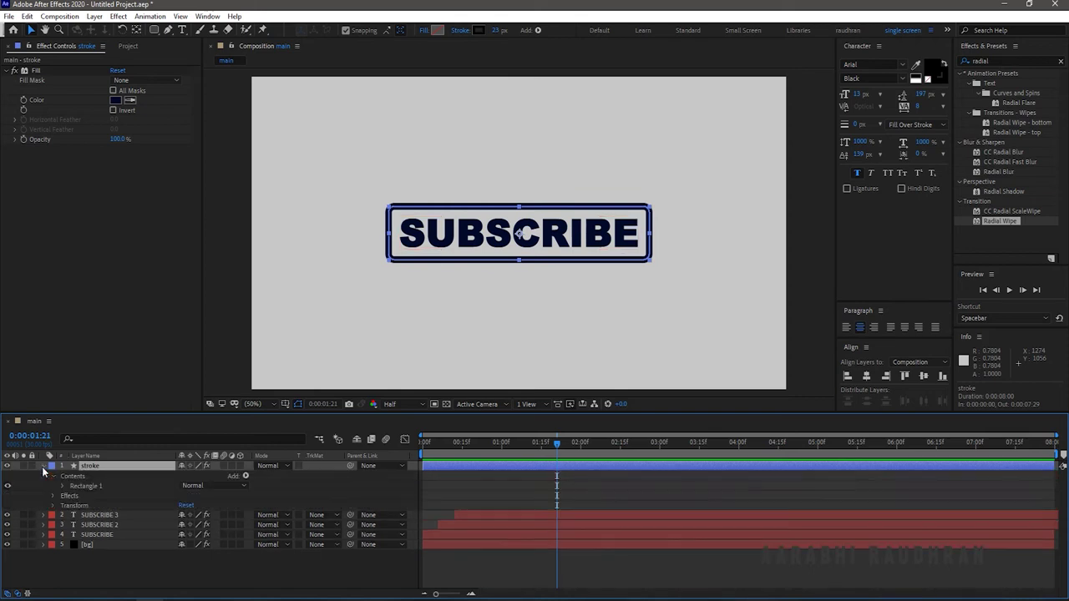
{"action": "left_click", "coordinate": [489, 447]}
{"action": "left_click_drag", "start_coordinate": [489, 444], "coordinate": [482, 443]}
{"action": "left_click", "coordinate": [310, 550]}
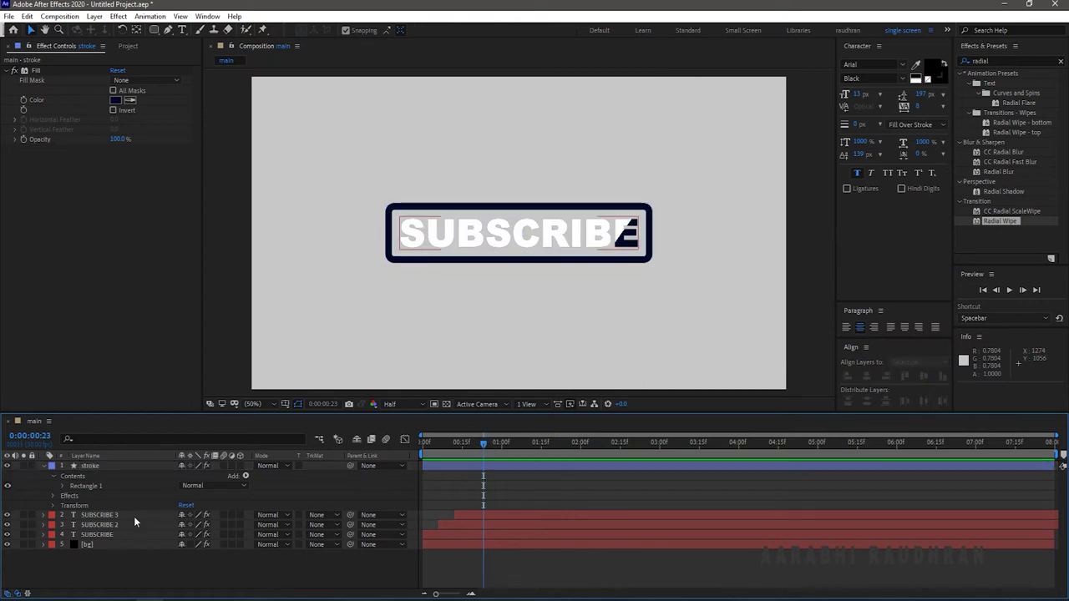
{"action": "left_click", "coordinate": [65, 486]}
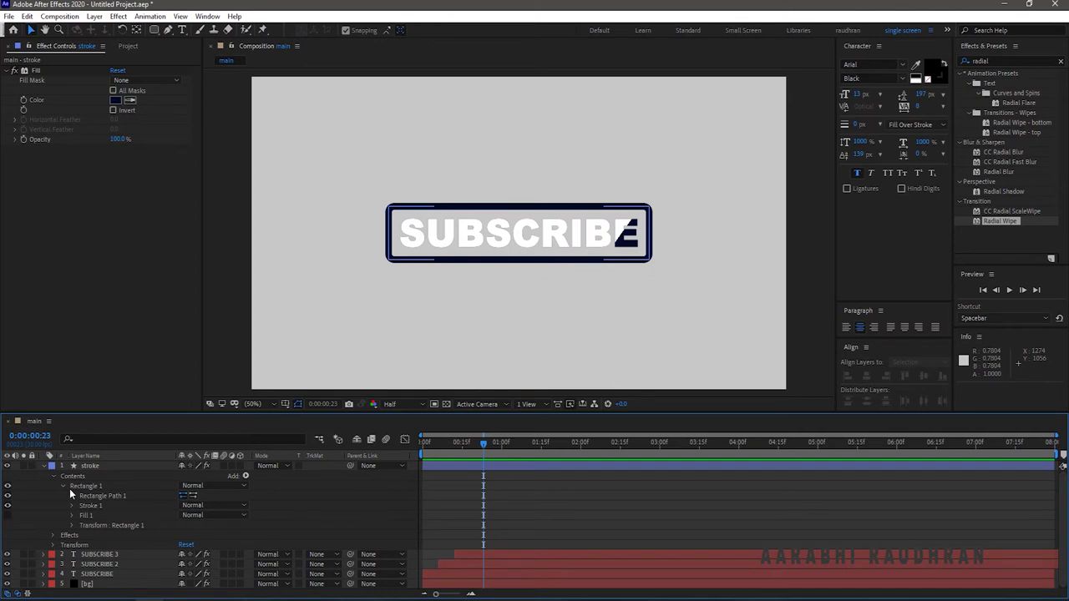
{"action": "key", "text": "Home"}
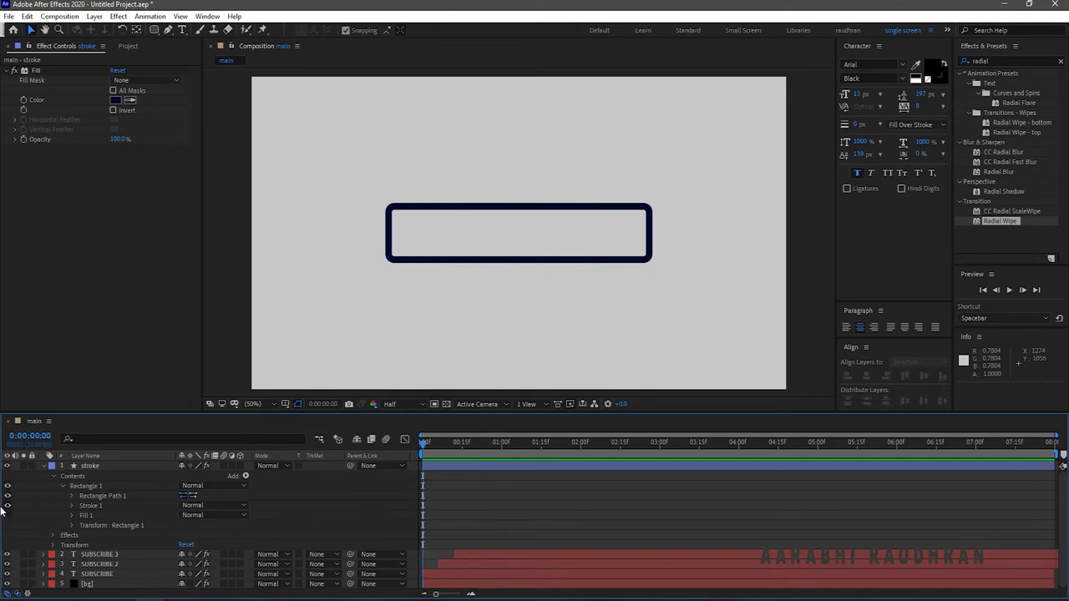
{"action": "left_click", "coordinate": [71, 505]}
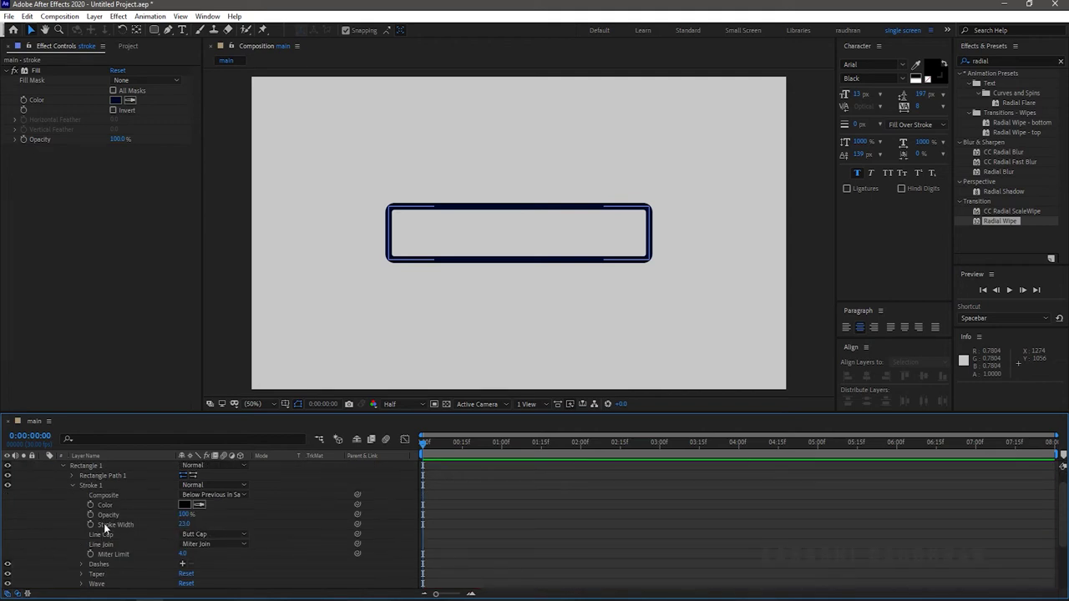
Keyframe the border's Stroke Width at 23 on frame 5 and 0 on frame 0, and preview the animation
{"action": "left_click", "coordinate": [435, 451]}
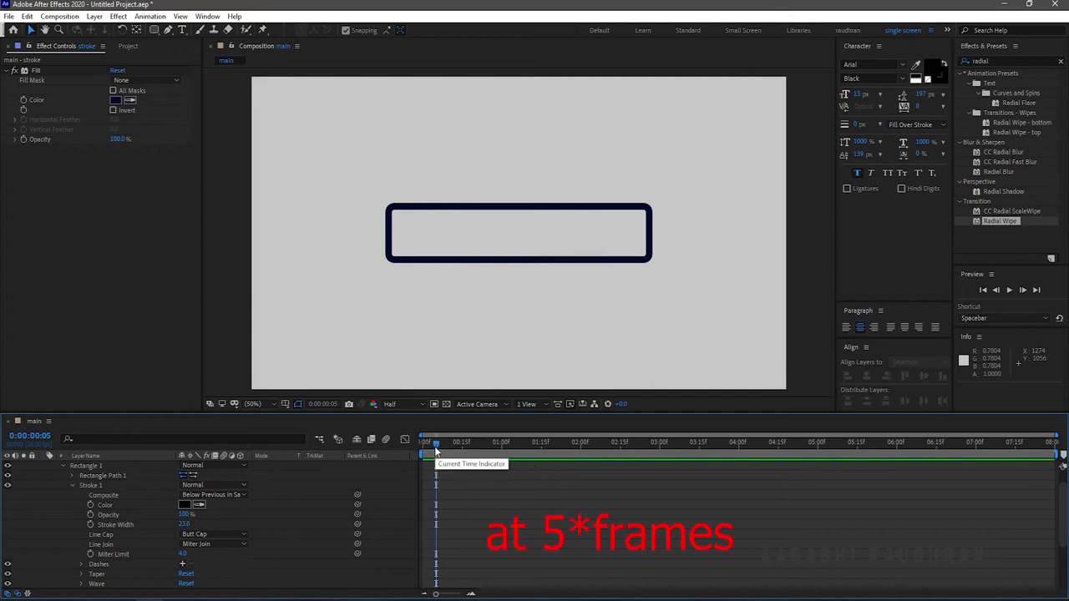
{"action": "left_click", "coordinate": [90, 524]}
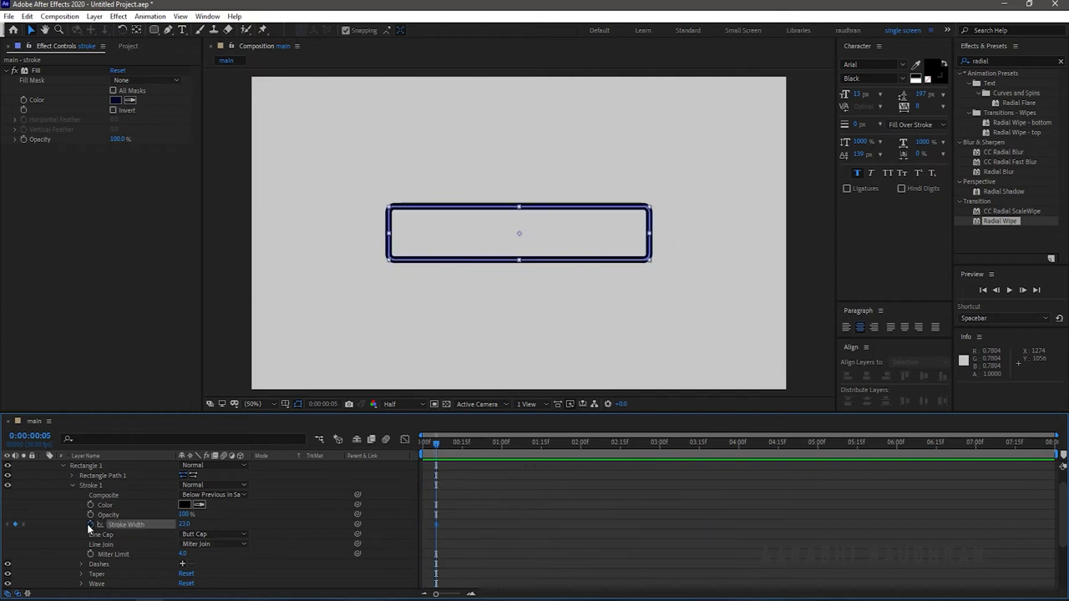
{"action": "left_click_drag", "start_coordinate": [435, 445], "coordinate": [423, 445]}
{"action": "left_click", "coordinate": [188, 524]}
{"action": "type", "text": "0"}
{"action": "key", "text": "Return"}
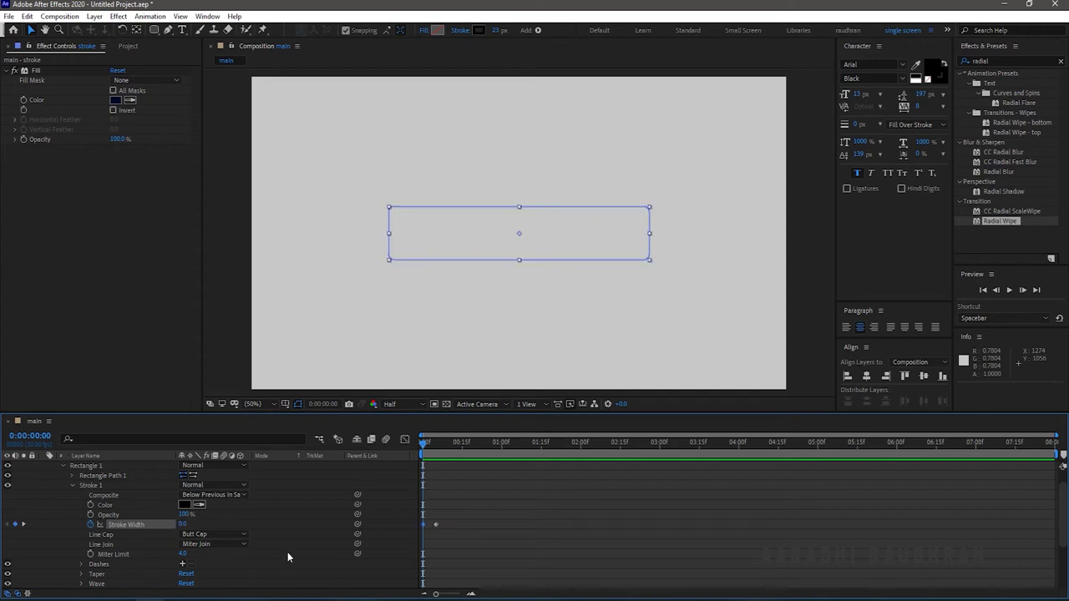
{"action": "key", "text": "space"}
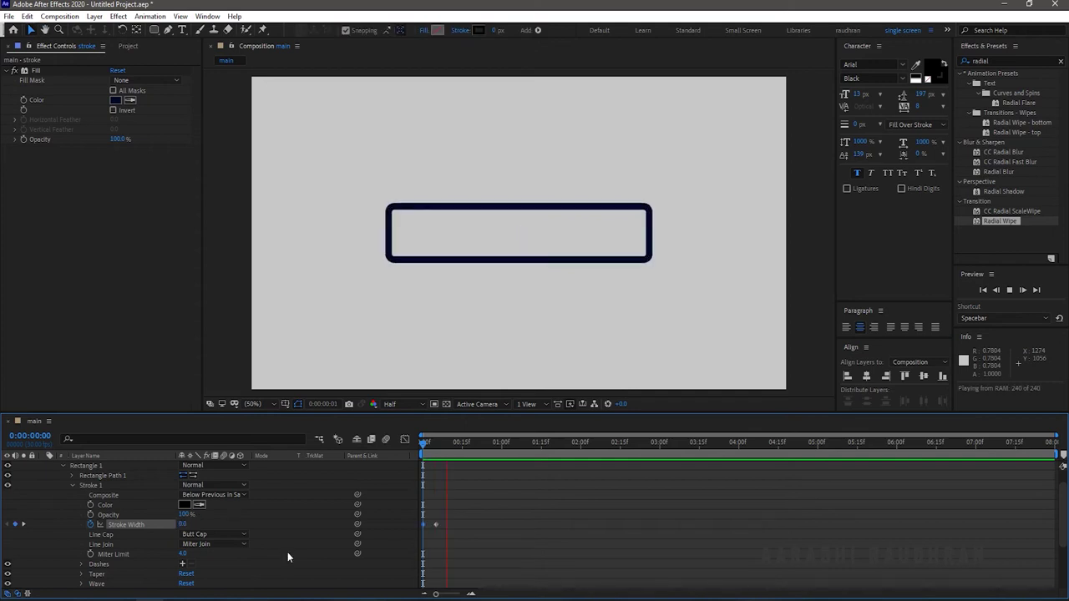
Ease the border's Stroke Width keyframes, shape their speed curve to peak early and slow down gradually, and preview the animation
{"action": "left_click", "coordinate": [405, 439]}
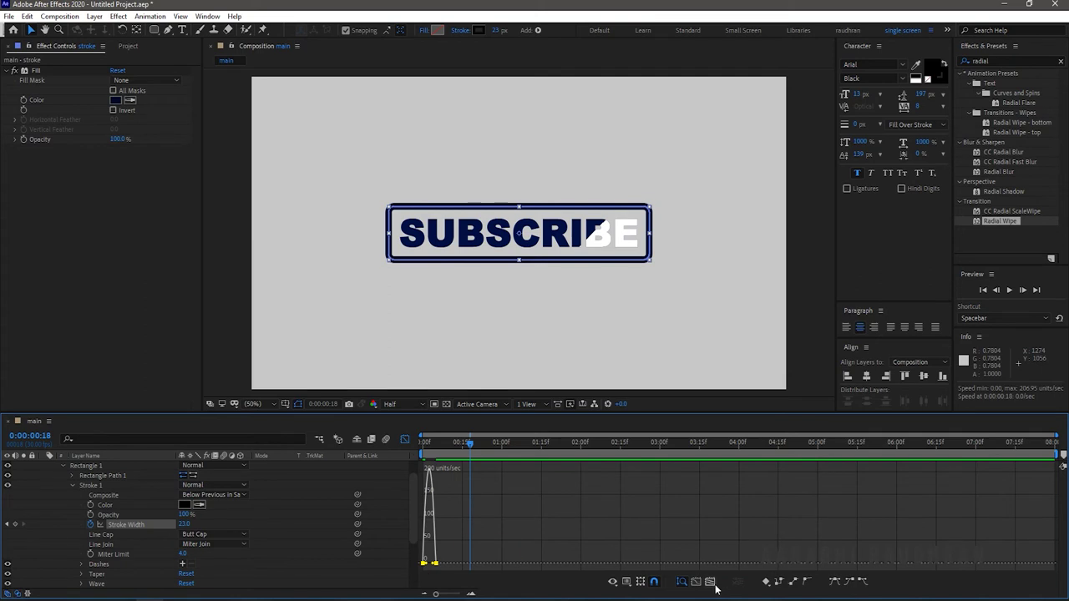
{"action": "left_click", "coordinate": [696, 583]}
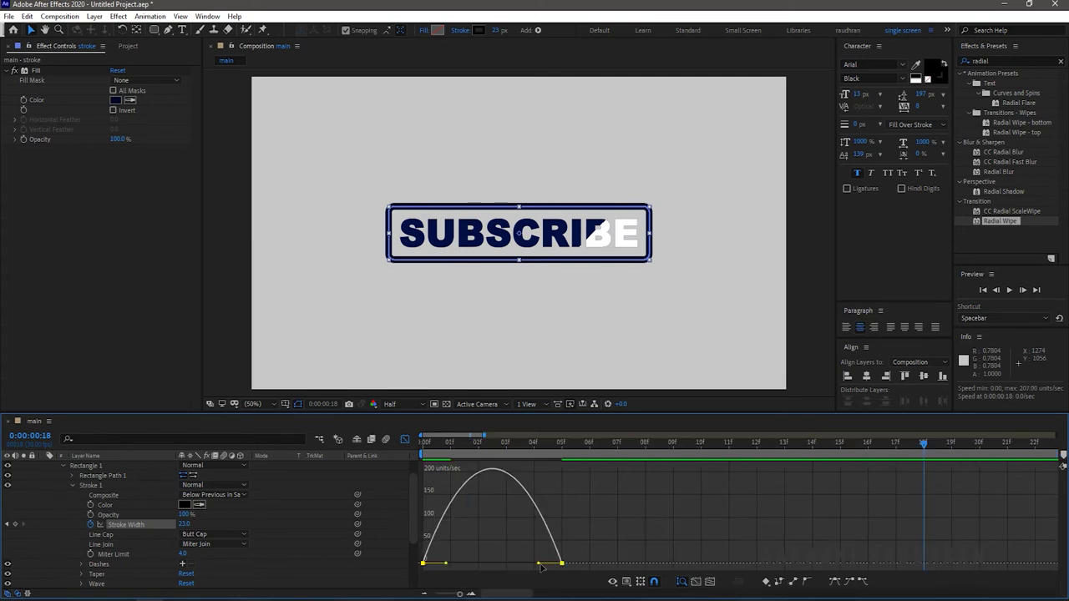
{"action": "mouse_move", "coordinate": [539, 565]}
{"action": "left_mouse_down"}
{"action": "mouse_move", "coordinate": [479, 568]}
{"action": "mouse_move", "coordinate": [427, 540]}
{"action": "left_mouse_up"}
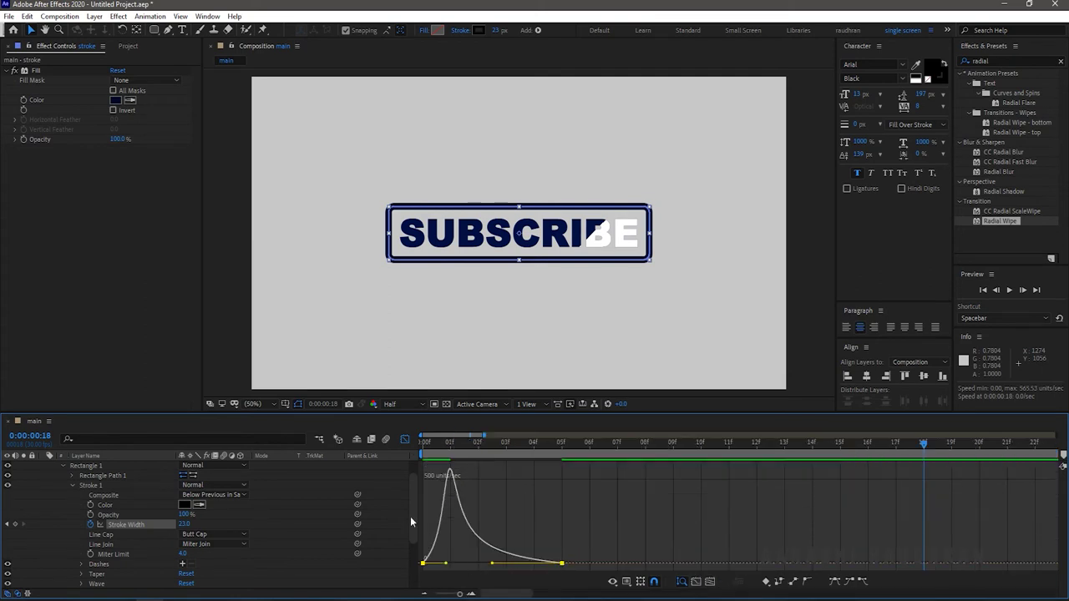
{"action": "left_click", "coordinate": [405, 439]}
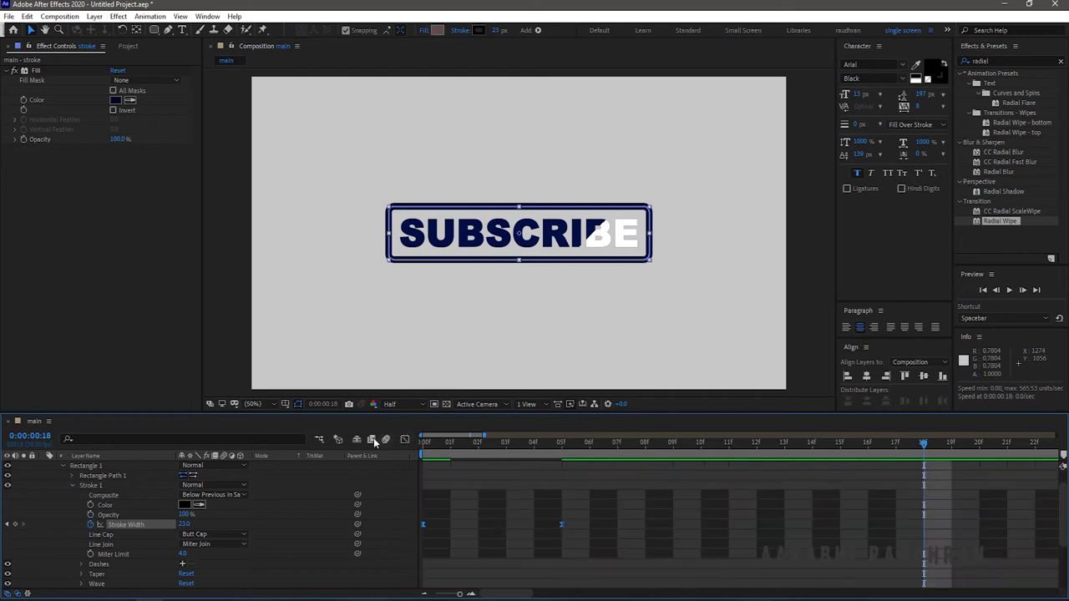
{"action": "left_click_drag", "start_coordinate": [460, 594], "coordinate": [399, 598]}
{"action": "key", "text": "space"}
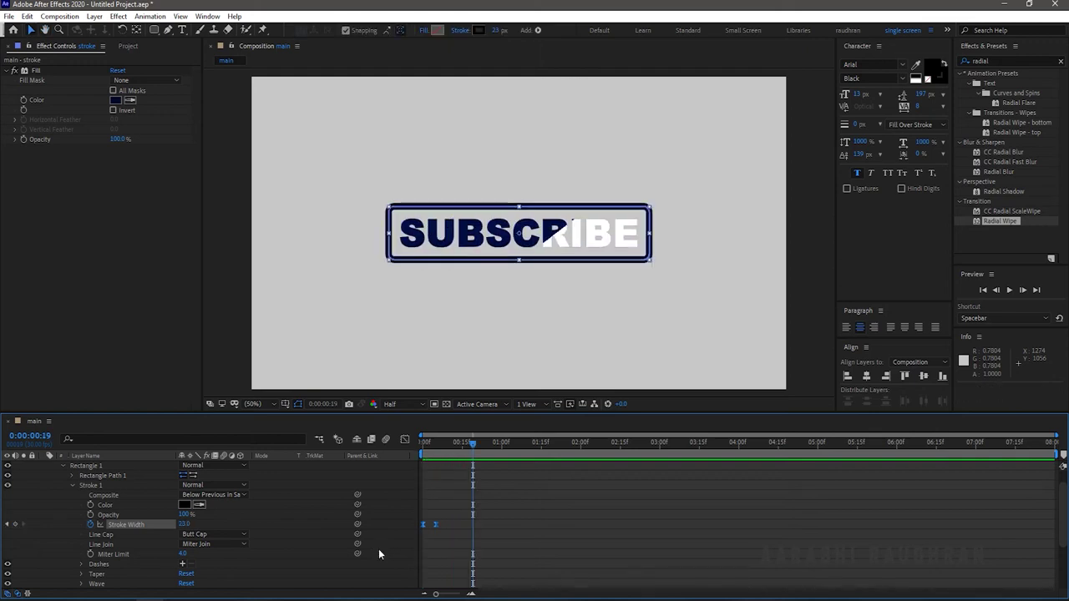
Set the Line Cap of Stroke 1 to Round Cap
{"action": "left_click_drag", "start_coordinate": [443, 444], "coordinate": [435, 451]}
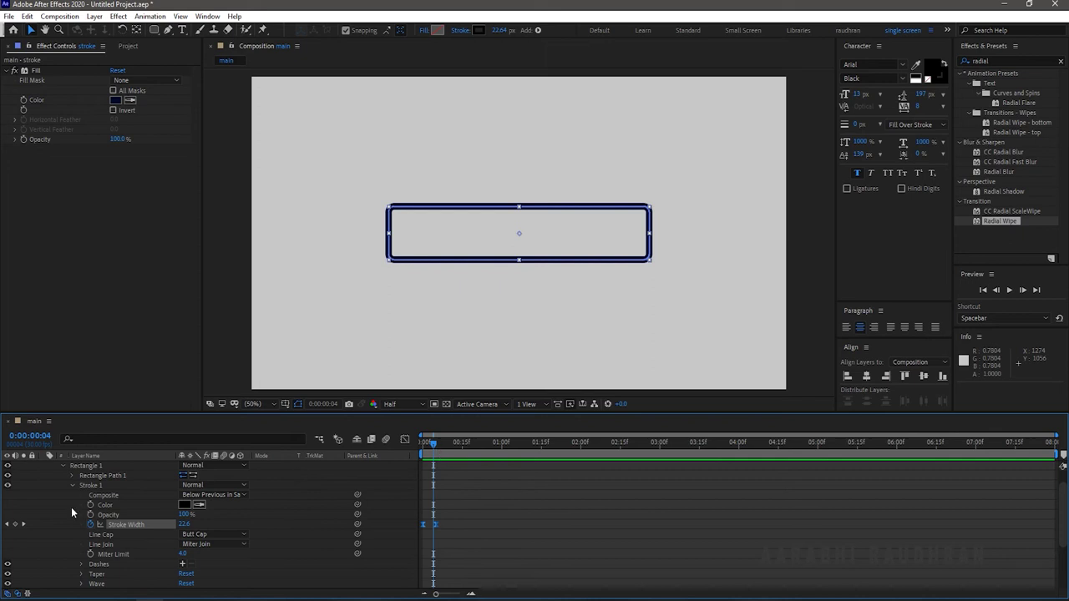
{"action": "left_click", "coordinate": [206, 537]}
{"action": "left_click", "coordinate": [205, 556]}
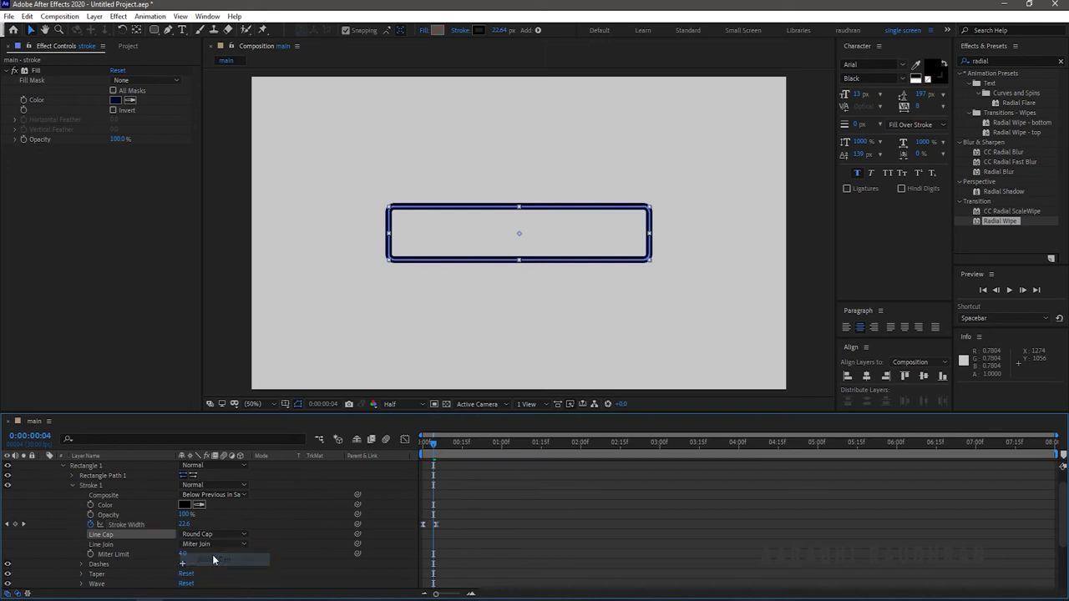
Add Trim Paths to Rectangle 1 of the stroke layer and reveal its properties
{"action": "left_click", "coordinate": [72, 485]}
{"action": "left_click", "coordinate": [246, 475]}
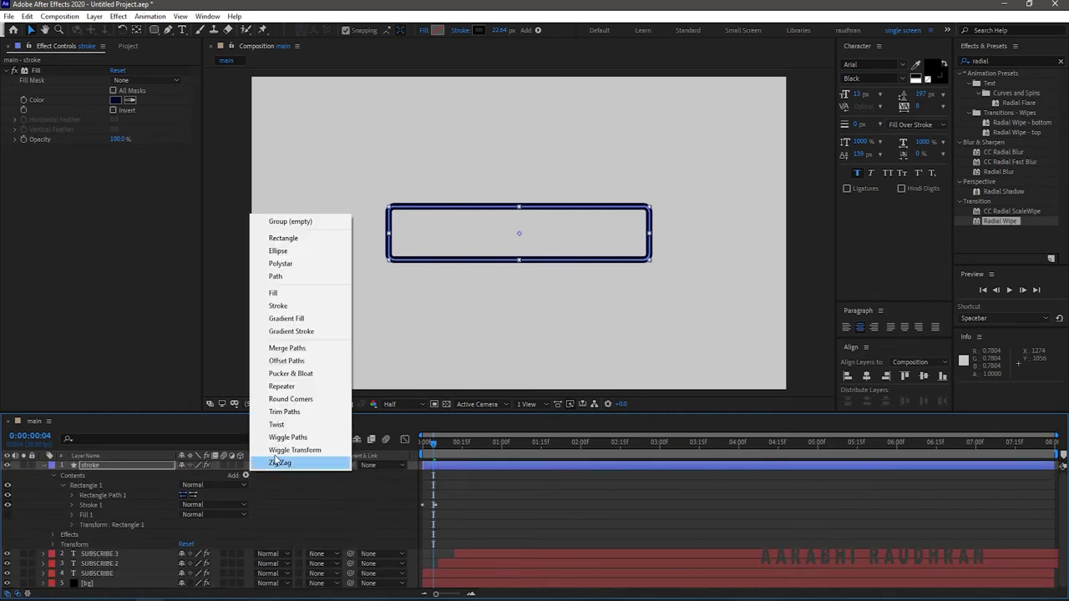
{"action": "left_click", "coordinate": [288, 411]}
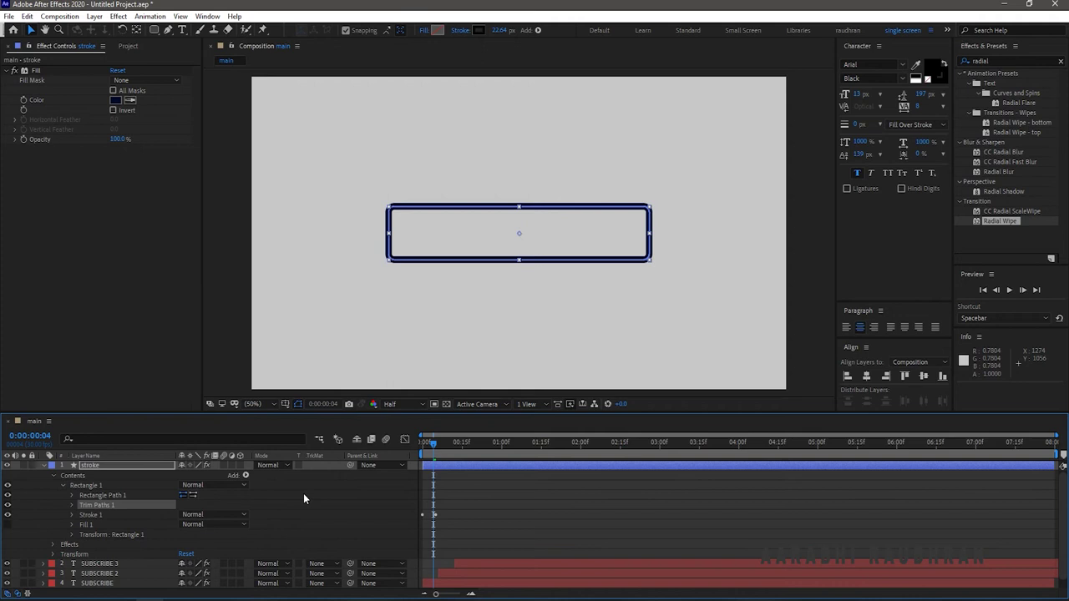
{"action": "left_click", "coordinate": [71, 505]}
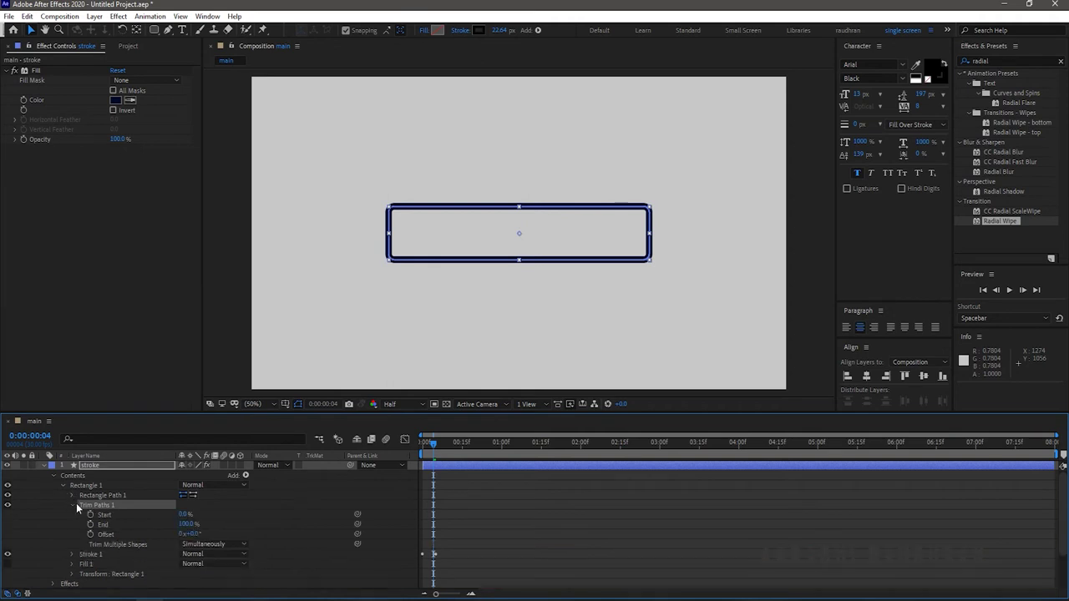
Keyframe the Trim Paths Start at 100% on frame 5 and 0% at 2 seconds
{"action": "key", "text": "Home"}
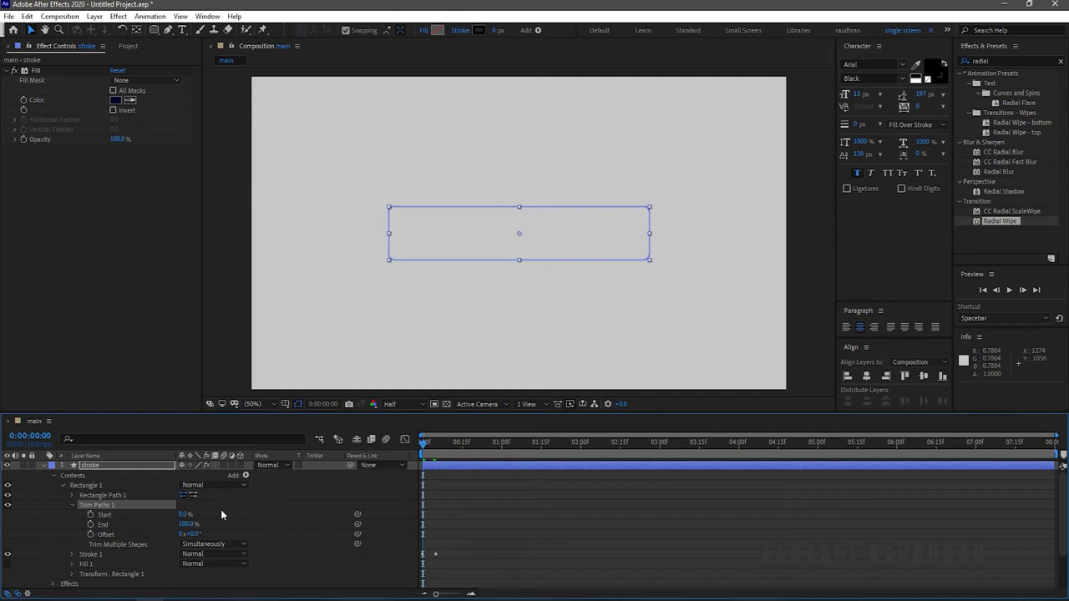
{"action": "left_click_drag", "start_coordinate": [182, 514], "coordinate": [289, 515]}
{"action": "left_click_drag", "start_coordinate": [447, 441], "coordinate": [436, 441]}
{"action": "mouse_move", "coordinate": [193, 517]}
{"action": "left_mouse_down"}
{"action": "mouse_move", "coordinate": [116, 516]}
{"action": "mouse_move", "coordinate": [184, 515]}
{"action": "left_mouse_up"}
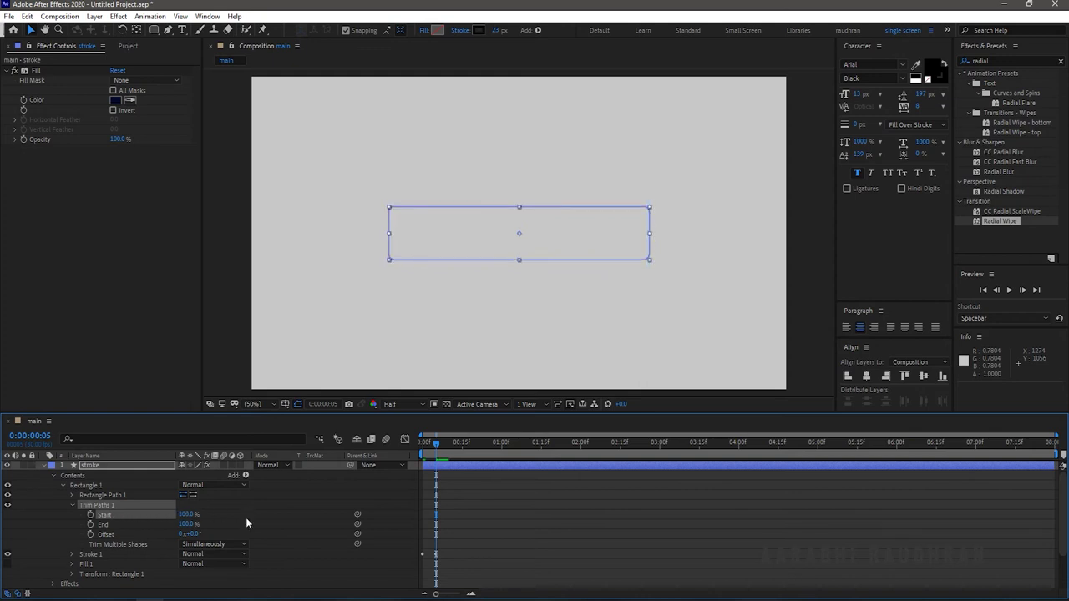
{"action": "left_click", "coordinate": [90, 515]}
{"action": "left_click", "coordinate": [580, 445]}
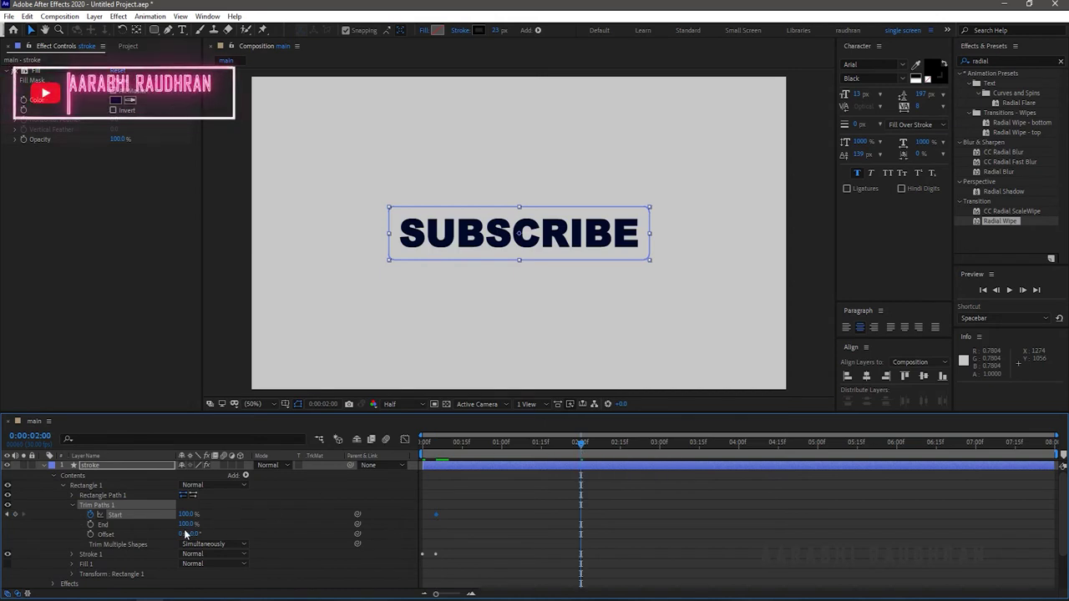
{"action": "left_click_drag", "start_coordinate": [186, 514], "coordinate": [119, 516]}
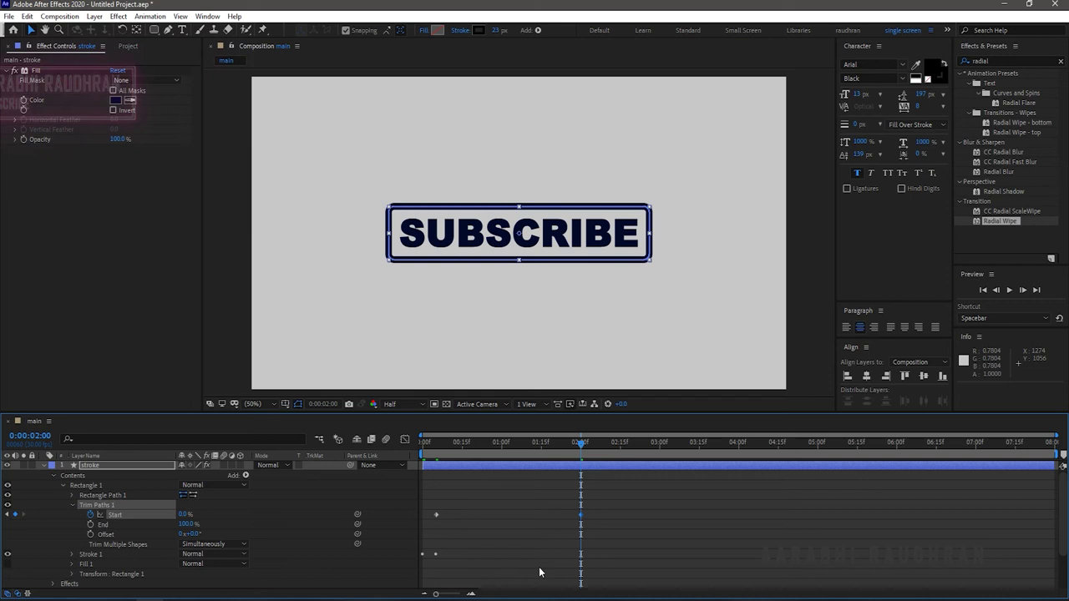
Ease both Trim Paths Start keyframes and pull the end keyframe's influence back in the speed graph
{"action": "left_click_drag", "start_coordinate": [597, 501], "coordinate": [429, 539]}
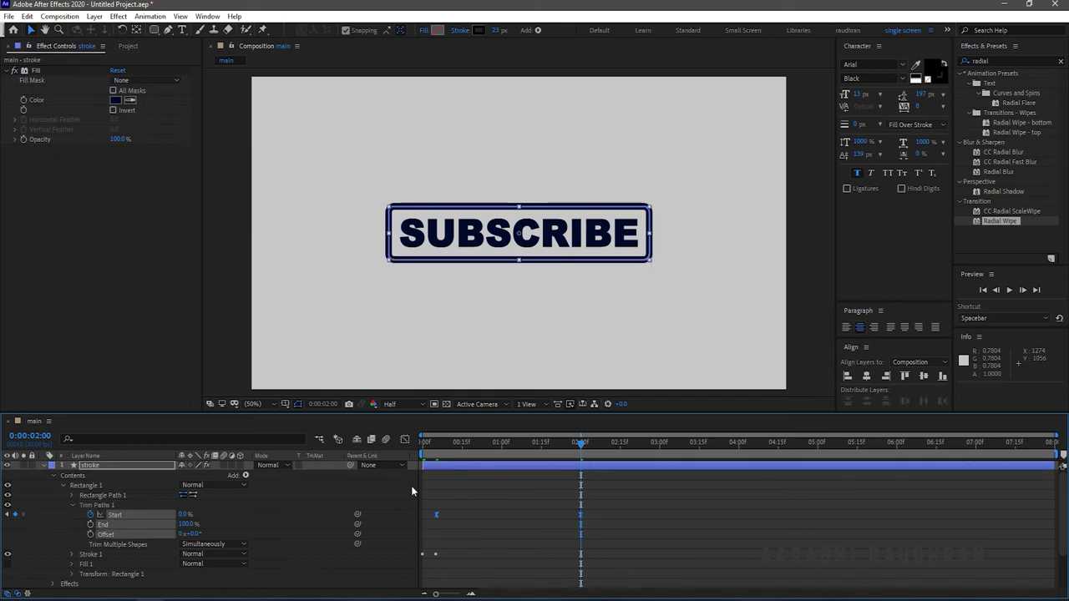
{"action": "left_click", "coordinate": [405, 441]}
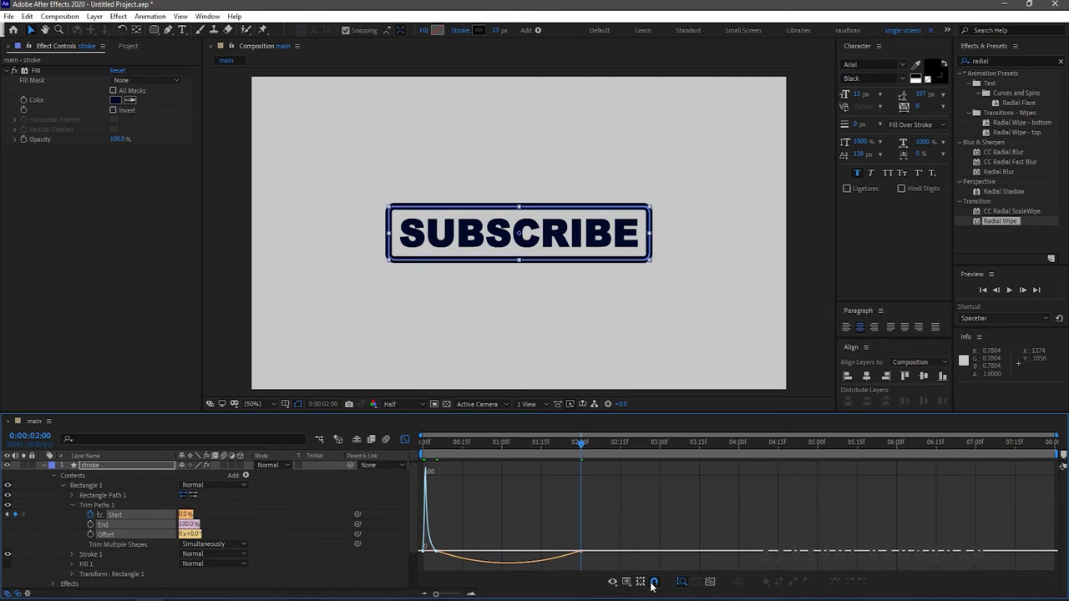
{"action": "left_click_drag", "start_coordinate": [608, 530], "coordinate": [464, 559]}
{"action": "left_click", "coordinate": [405, 440]}
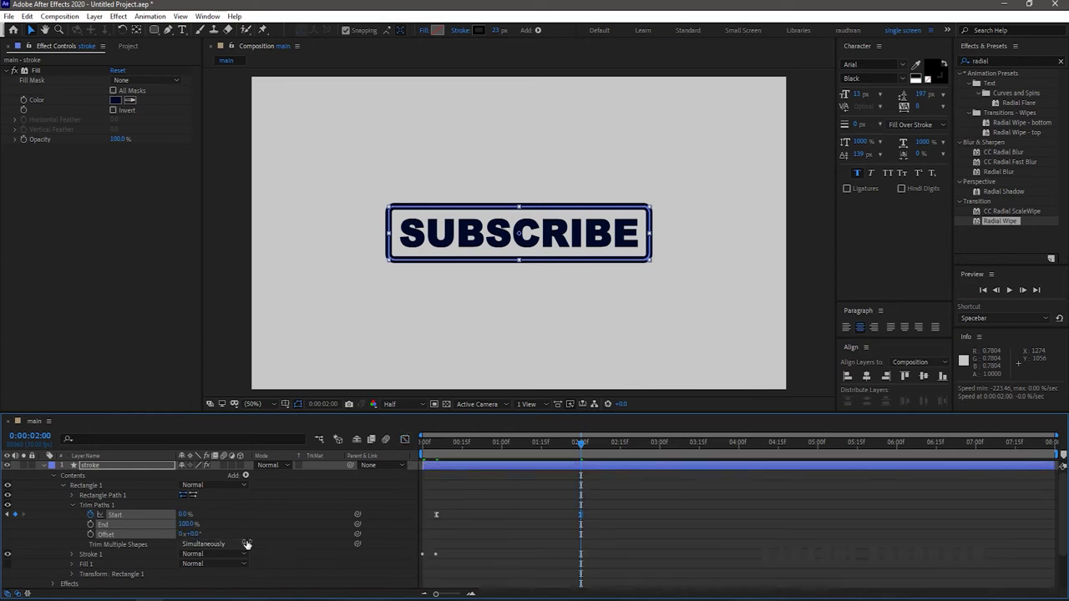
Set the Trim Paths Offset to about -121° and preview the border drawing on
{"action": "left_click", "coordinate": [484, 442]}
{"action": "mouse_move", "coordinate": [192, 533]}
{"action": "left_mouse_down"}
{"action": "mouse_move", "coordinate": [151, 544]}
{"action": "mouse_move", "coordinate": [543, 503]}
{"action": "left_mouse_up"}
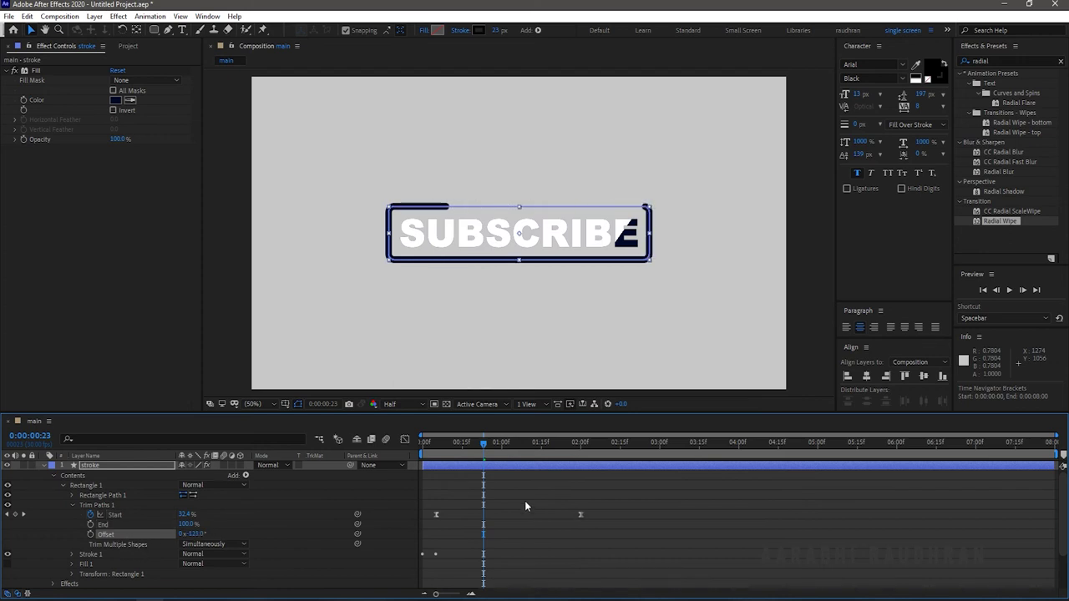
{"action": "key", "text": "space"}
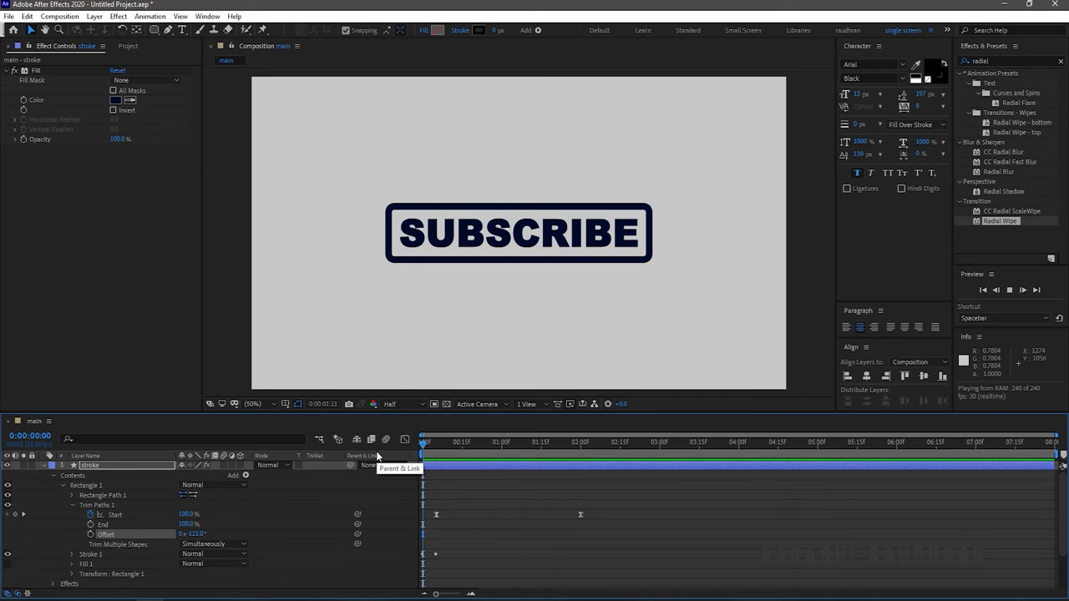
{"action": "key", "text": "space"}
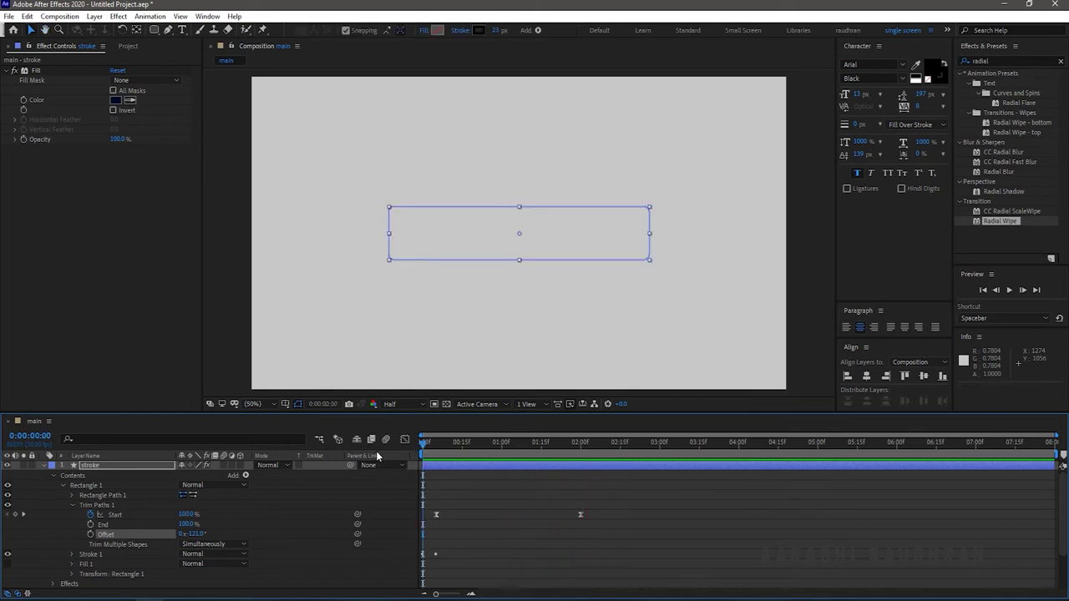
{"action": "key", "text": "space"}
{"action": "key", "text": "space"}
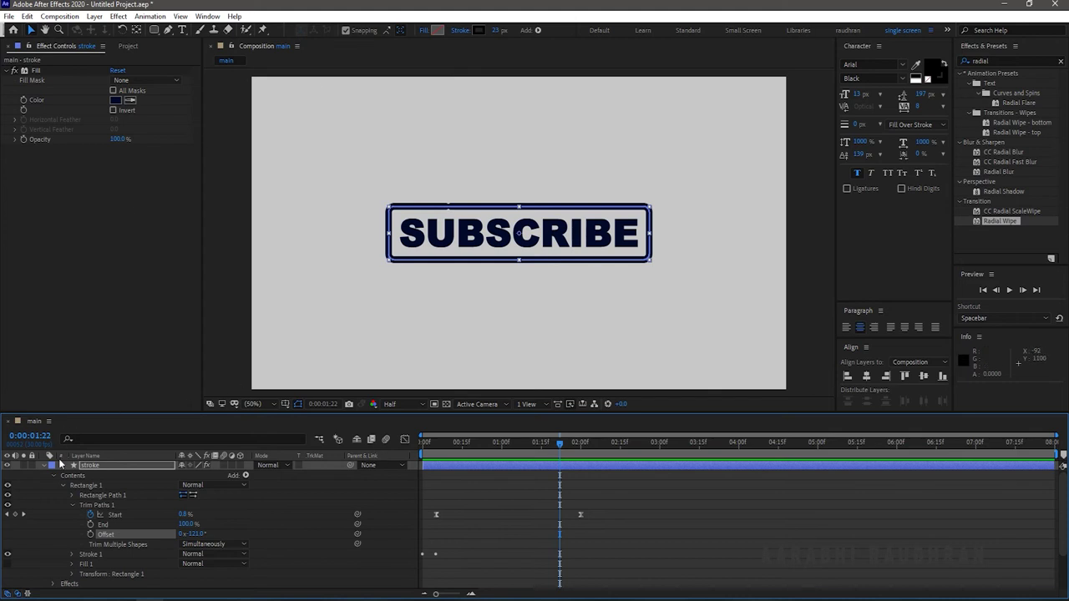
Duplicate the stroke layer twice and start stroke 2 at frame 6 and stroke 3 at frame 12
{"action": "left_click", "coordinate": [50, 465]}
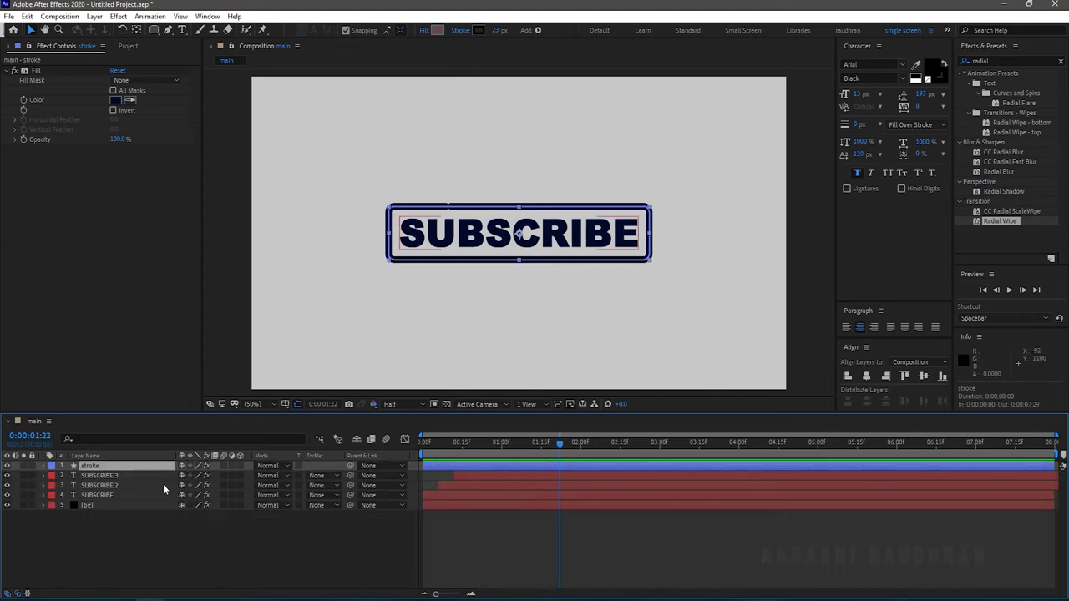
{"action": "key", "text": "ctrl+d"}
{"action": "key", "text": "ctrl+d"}
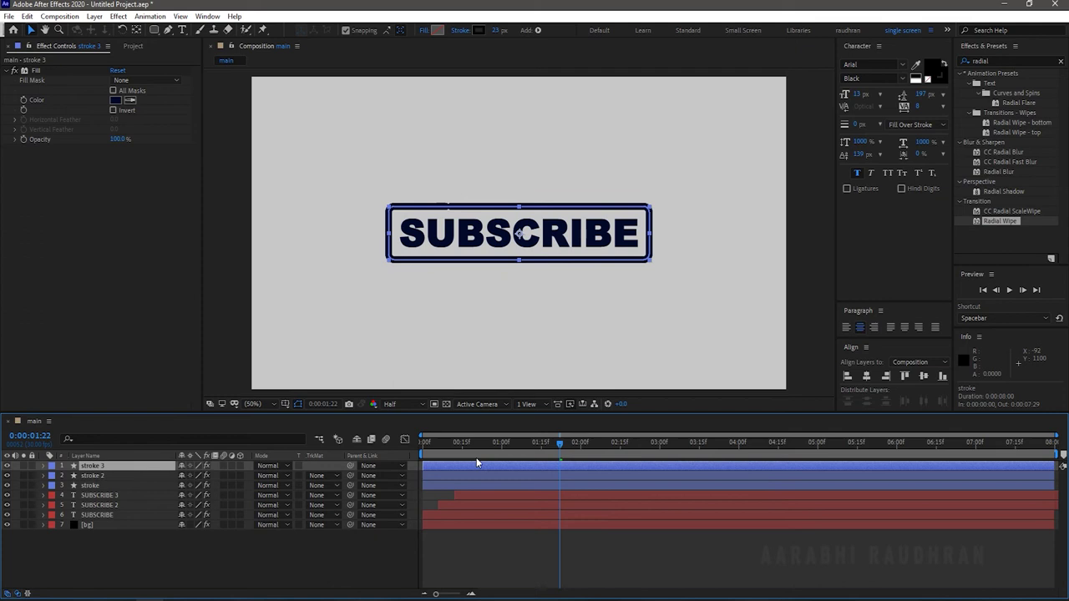
{"action": "left_click", "coordinate": [440, 443]}
{"action": "left_click_drag", "start_coordinate": [441, 443], "coordinate": [455, 480]}
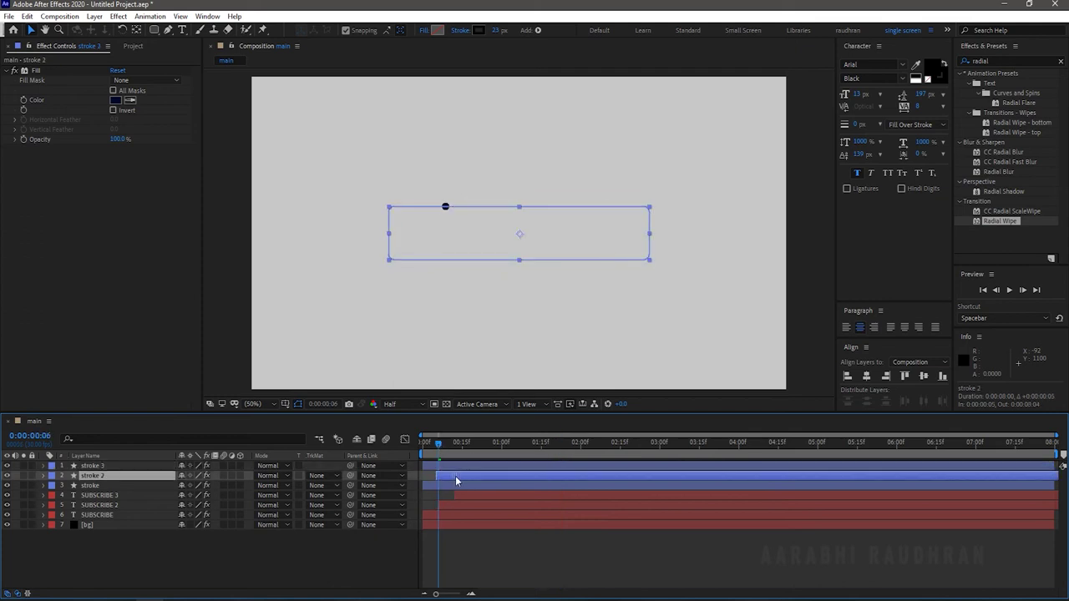
{"action": "left_click", "coordinate": [460, 444]}
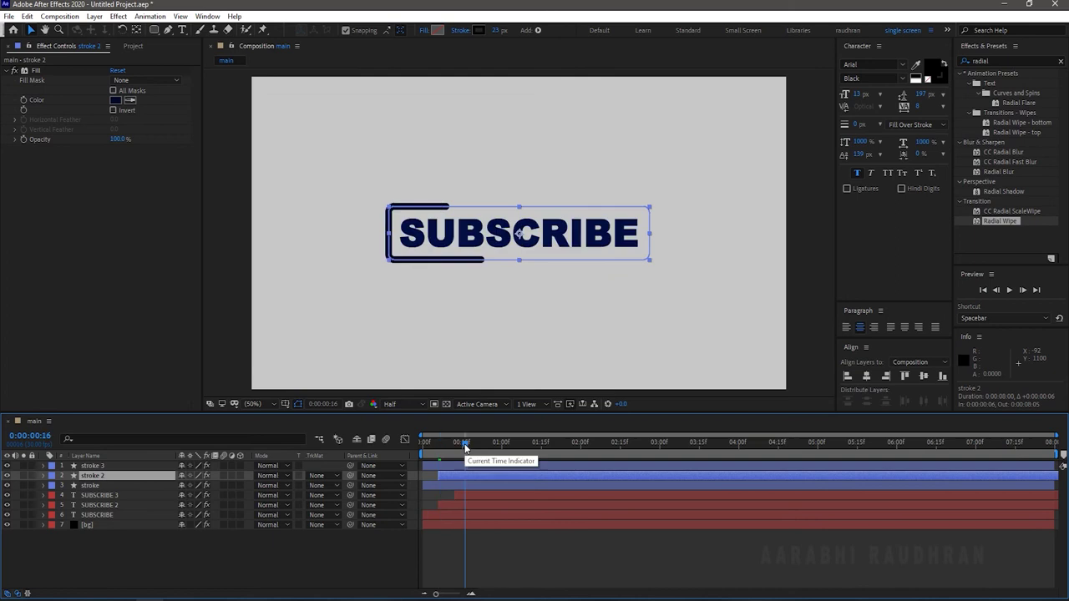
{"action": "mouse_move", "coordinate": [461, 444]}
{"action": "left_mouse_down"}
{"action": "mouse_move", "coordinate": [454, 461]}
{"action": "mouse_move", "coordinate": [470, 470]}
{"action": "left_mouse_up"}
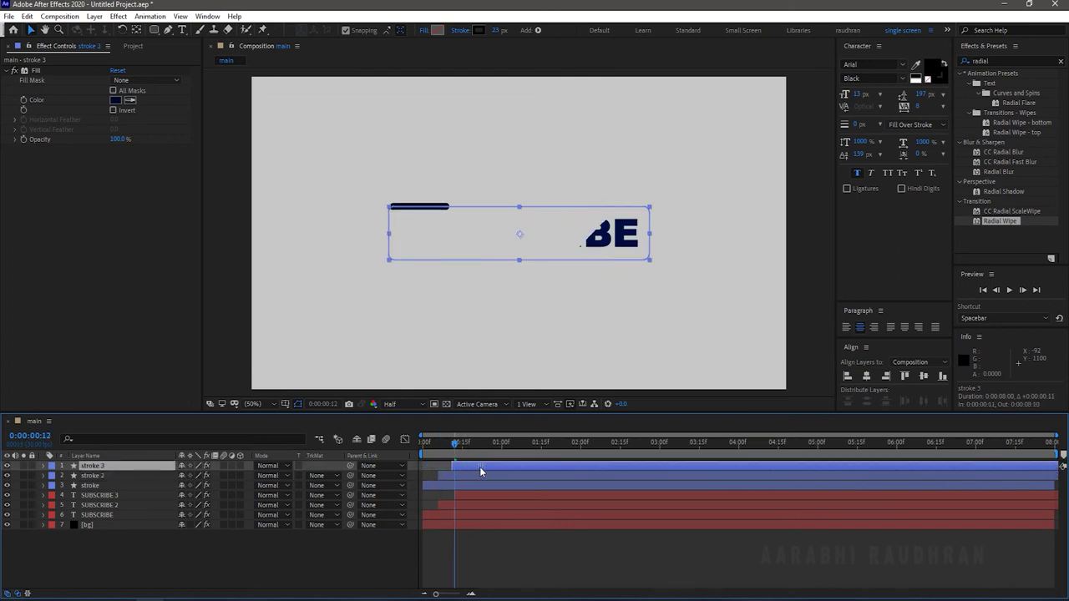
Copy the white fill colour FFFFFF from SUBSCRIBE 2 to the Fill effect of stroke 2
{"action": "left_click", "coordinate": [458, 477]}
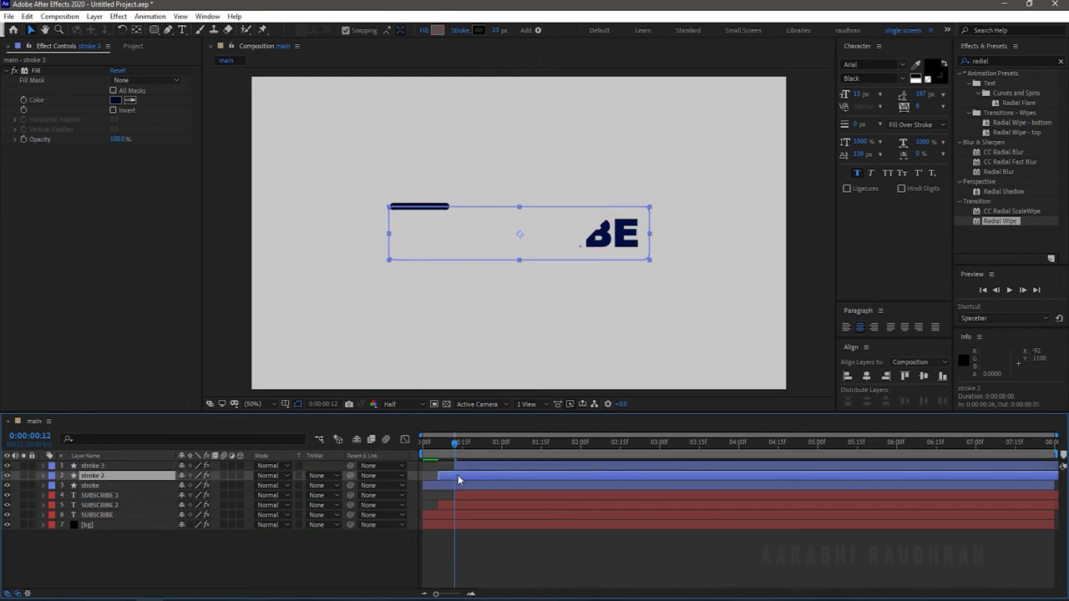
{"action": "left_click", "coordinate": [448, 514]}
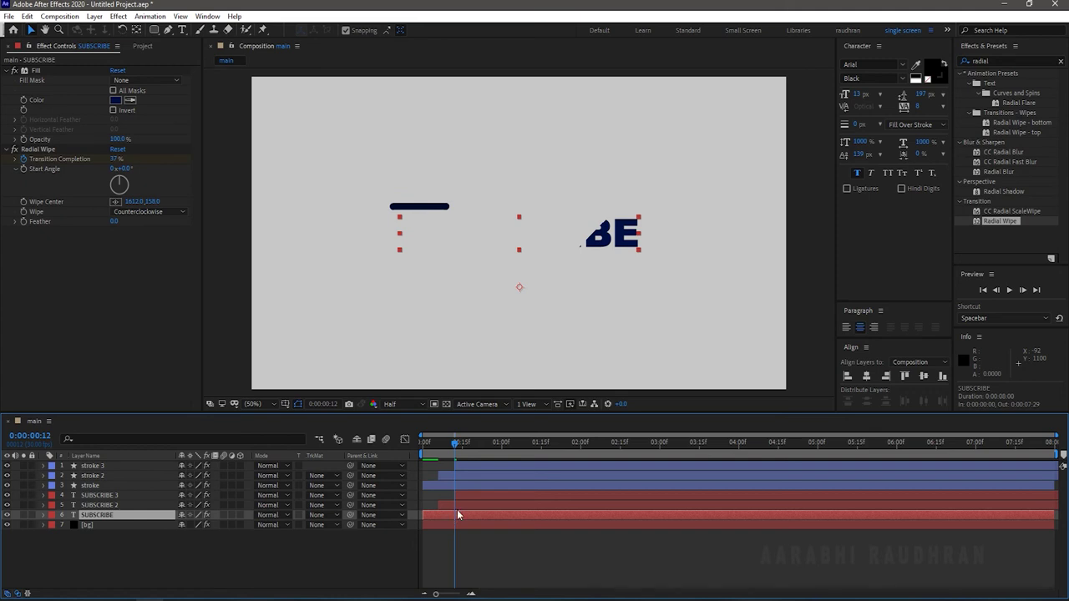
{"action": "left_click", "coordinate": [436, 447]}
{"action": "left_click", "coordinate": [444, 489]}
{"action": "left_click", "coordinate": [426, 514]}
{"action": "left_click", "coordinate": [115, 99]}
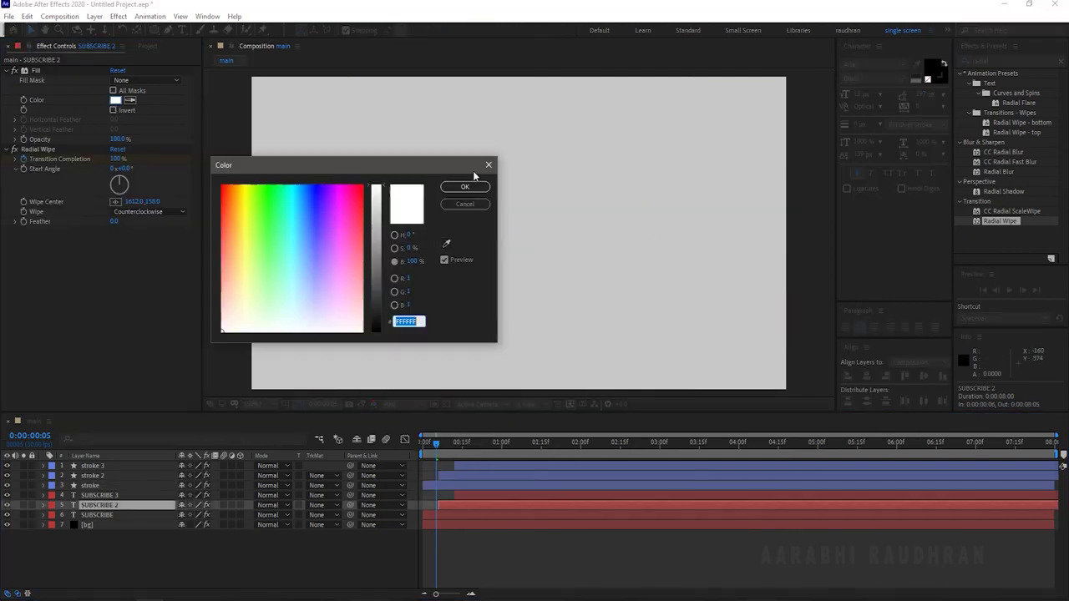
{"action": "left_click", "coordinate": [464, 186]}
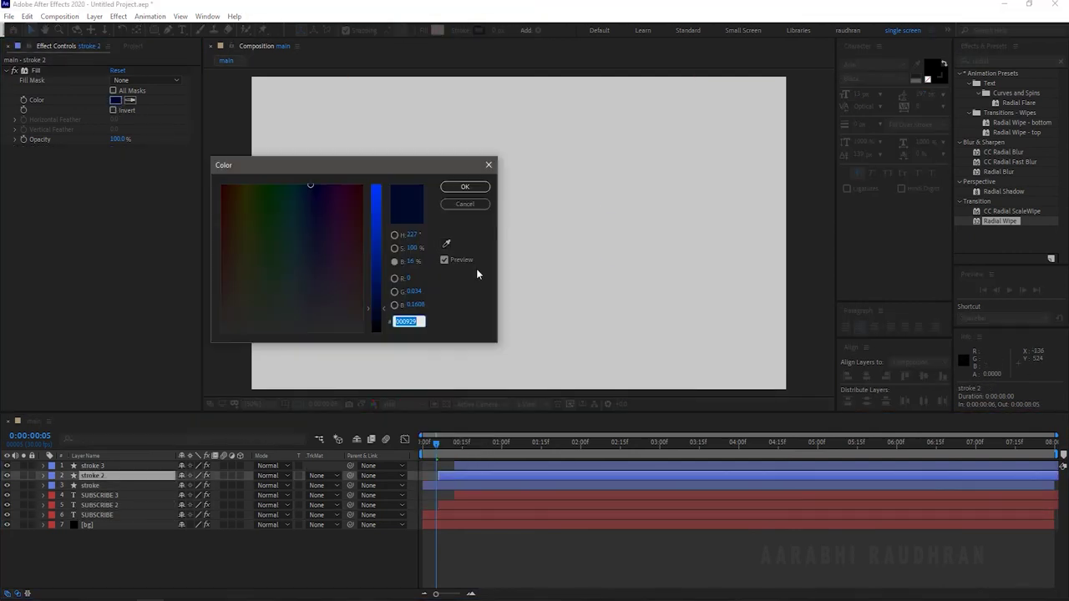
{"action": "left_click", "coordinate": [464, 186]}
Match the Fill colour of stroke 3 to SUBSCRIBE 3 and preview the staggered border
{"action": "left_click", "coordinate": [99, 495]}
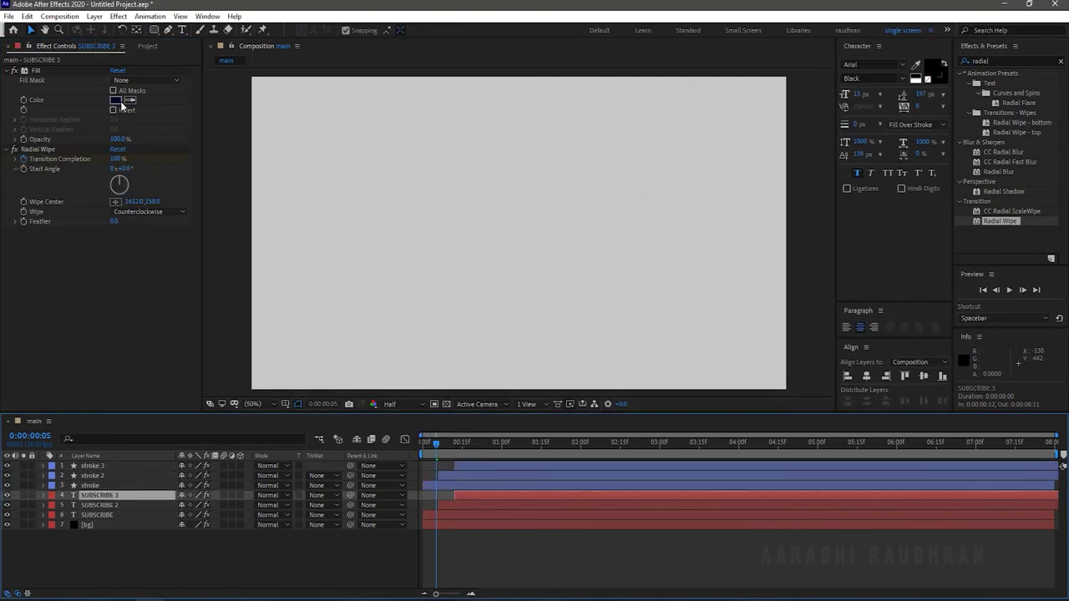
{"action": "left_click", "coordinate": [492, 465]}
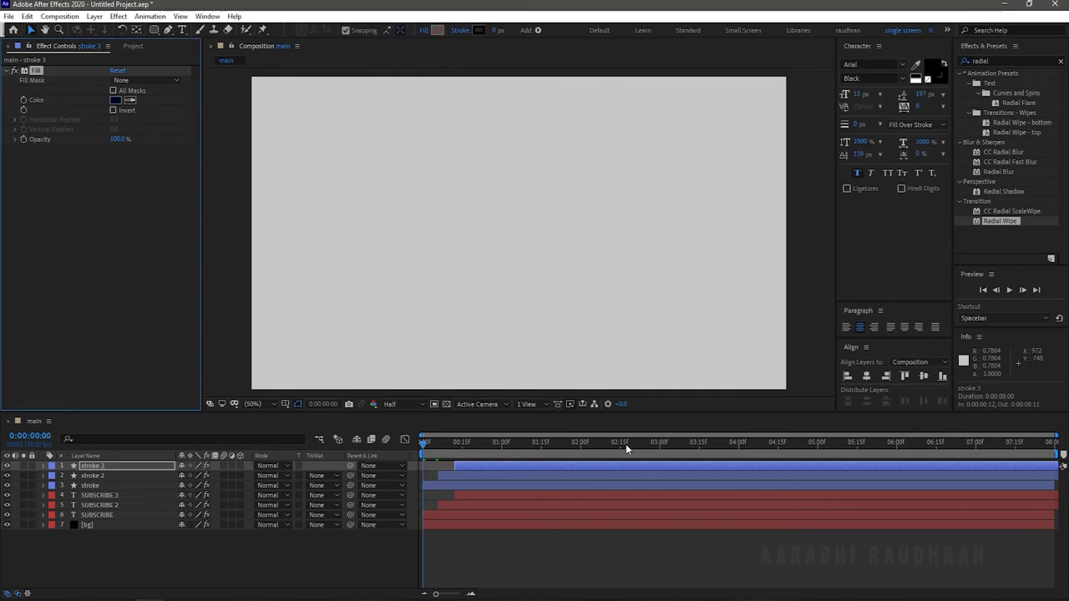
{"action": "key", "text": "space"}
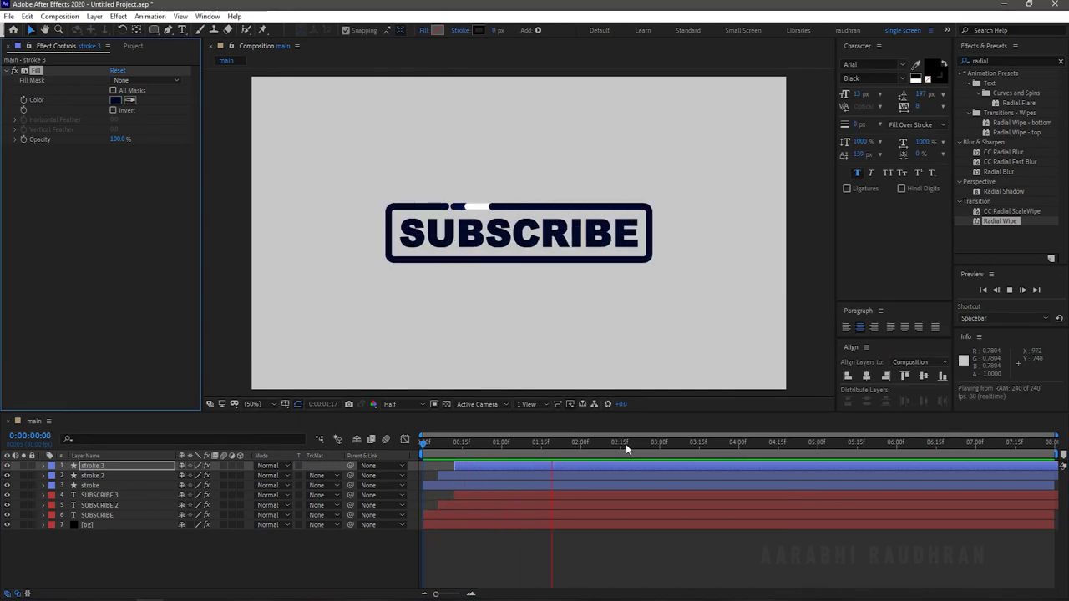
{"action": "key", "text": "space"}
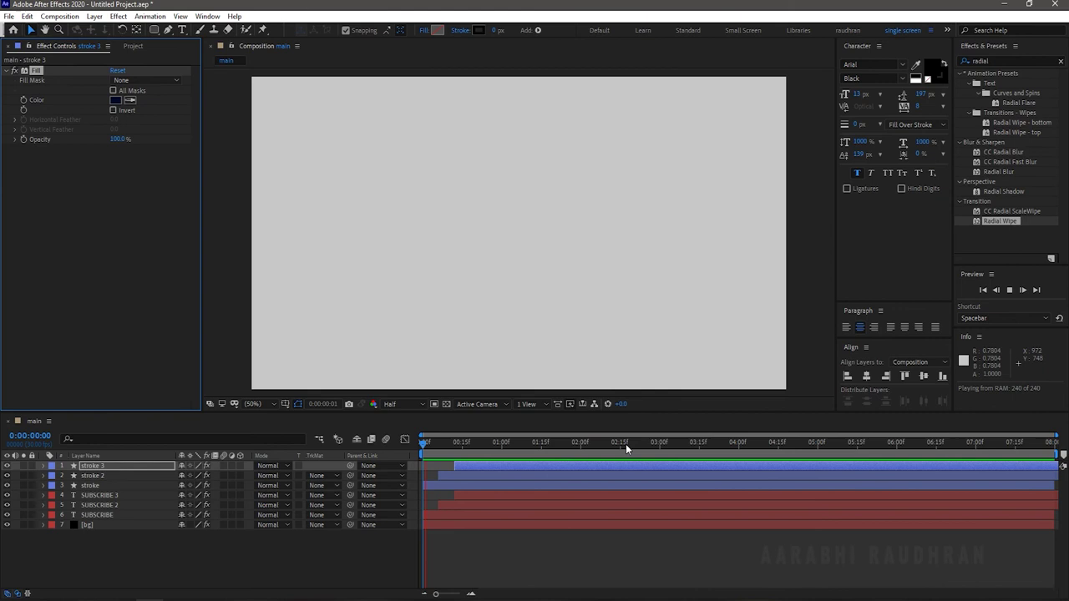
{"action": "key", "text": "space"}
{"action": "key", "text": "space"}
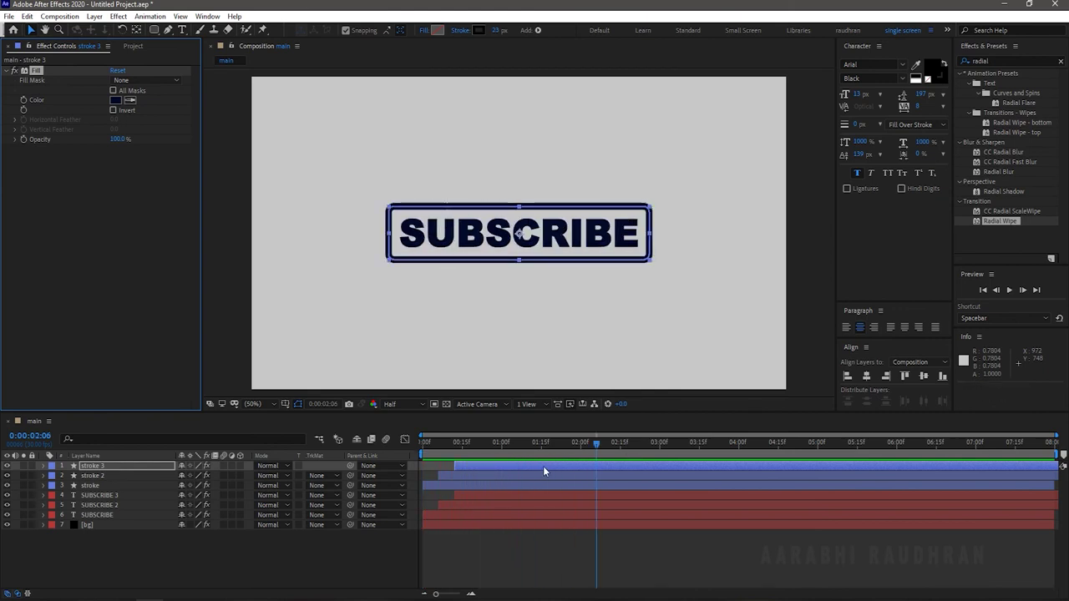
Shift the three SUBSCRIBE text layers together 12 frames later, so the first one starts at frame 12
{"action": "left_click", "coordinate": [452, 439]}
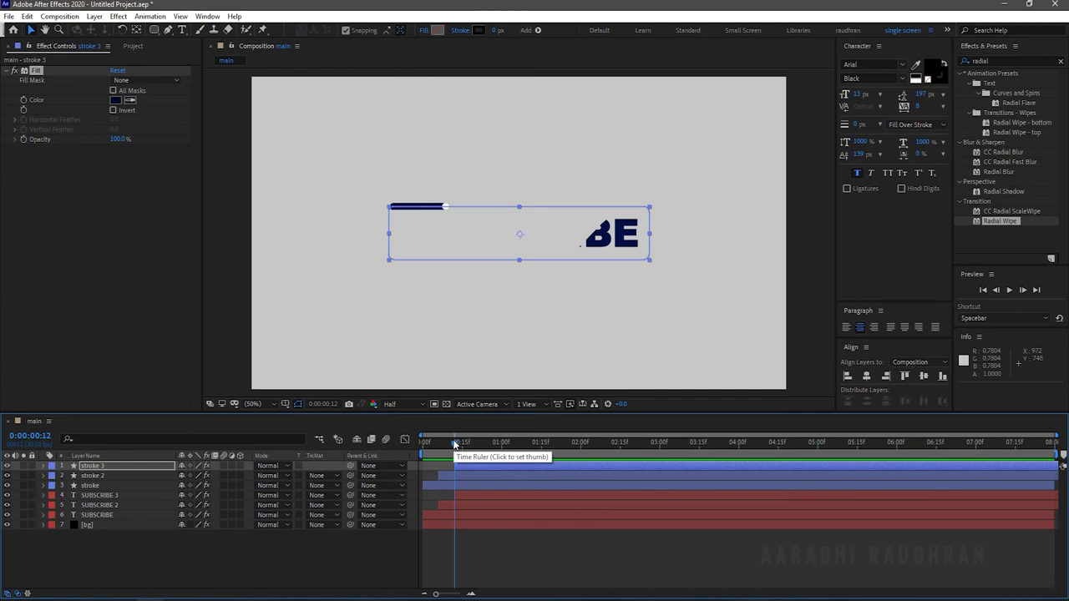
{"action": "left_click", "coordinate": [447, 506]}
{"action": "left_click", "coordinate": [450, 496]}
{"action": "left_click", "coordinate": [446, 514]}
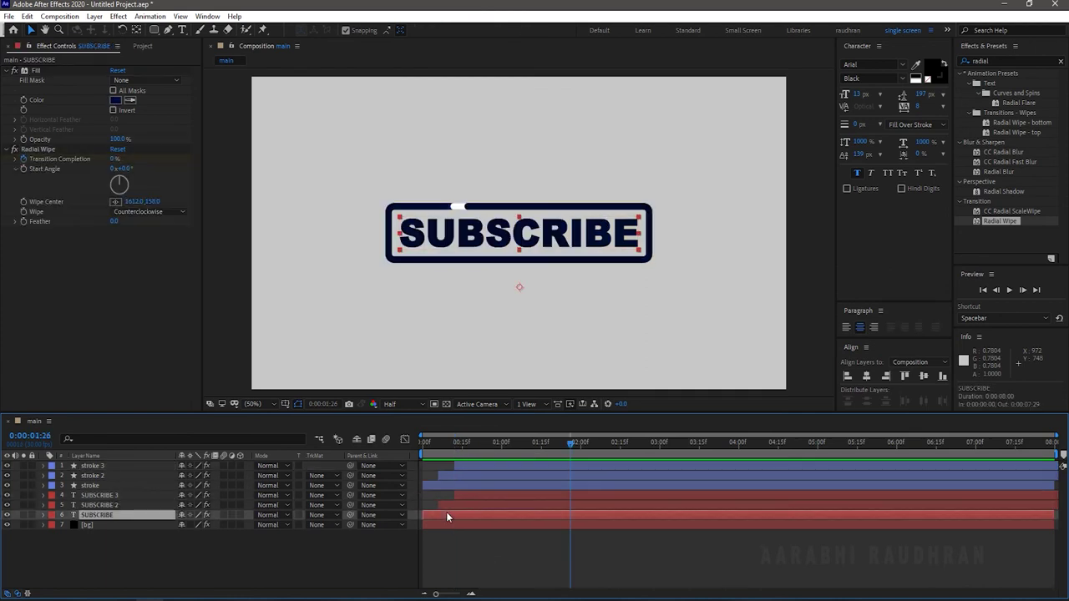
{"action": "left_click", "coordinate": [468, 495], "text": "shift"}
{"action": "left_click_drag", "start_coordinate": [465, 500], "coordinate": [498, 499]}
{"action": "left_click", "coordinate": [501, 555]}
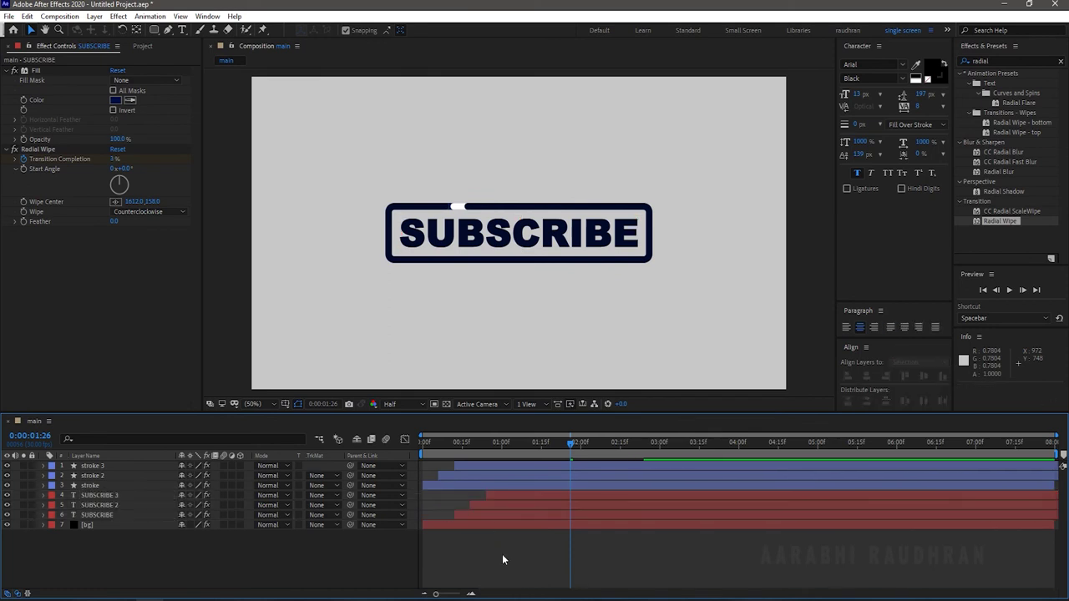